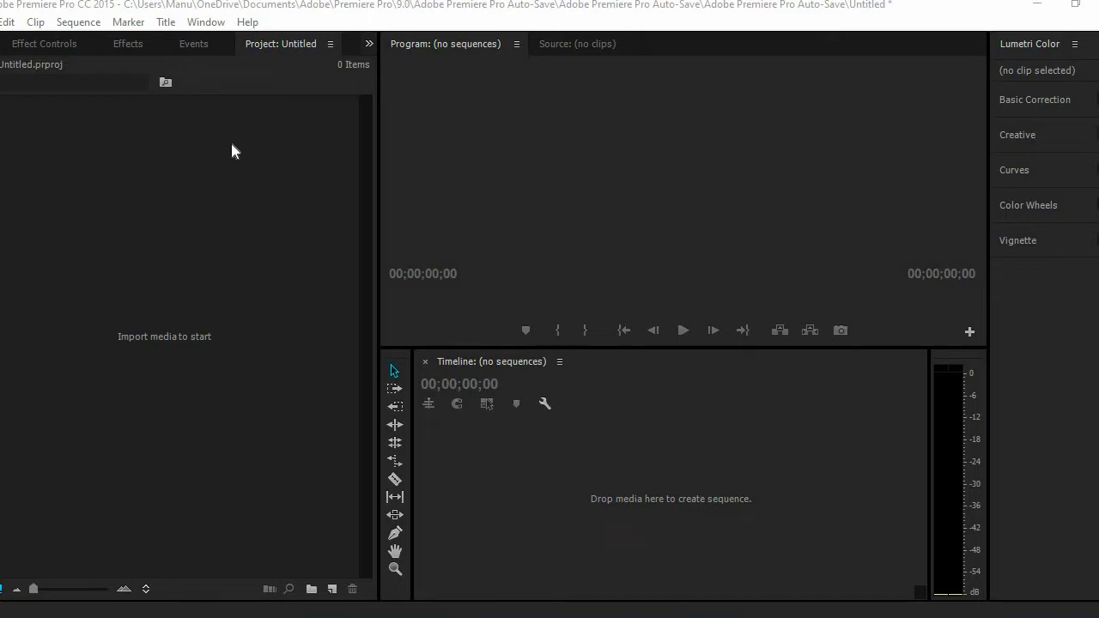
Create a 1920×1080 default still title, Title 02, and select the Type Tool.
click(166, 22)
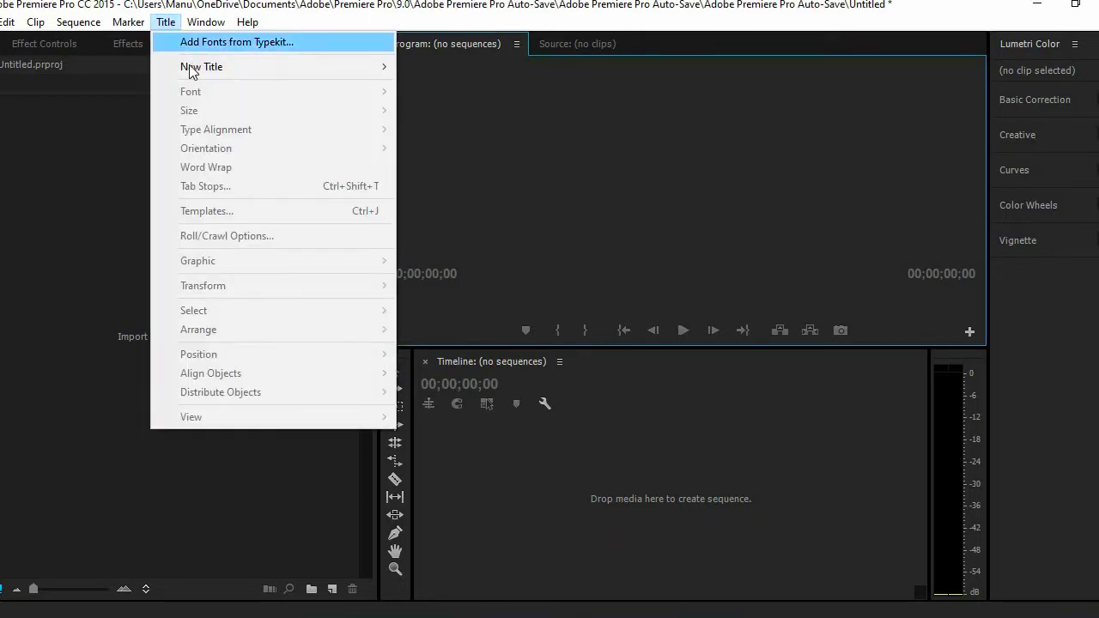
mouse_move(193, 70)
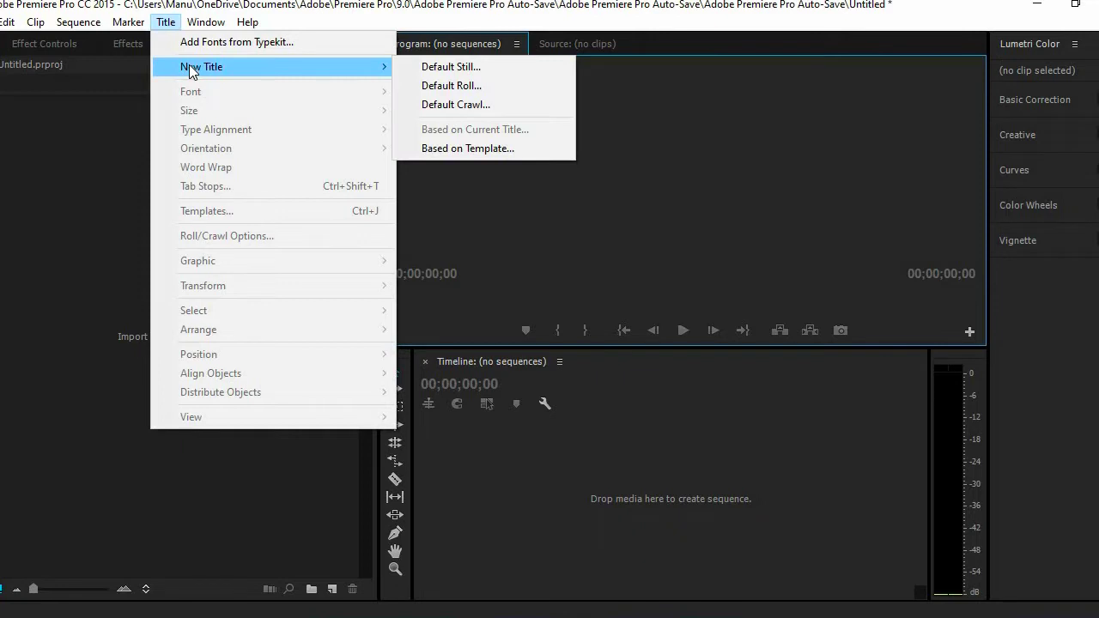
click(415, 69)
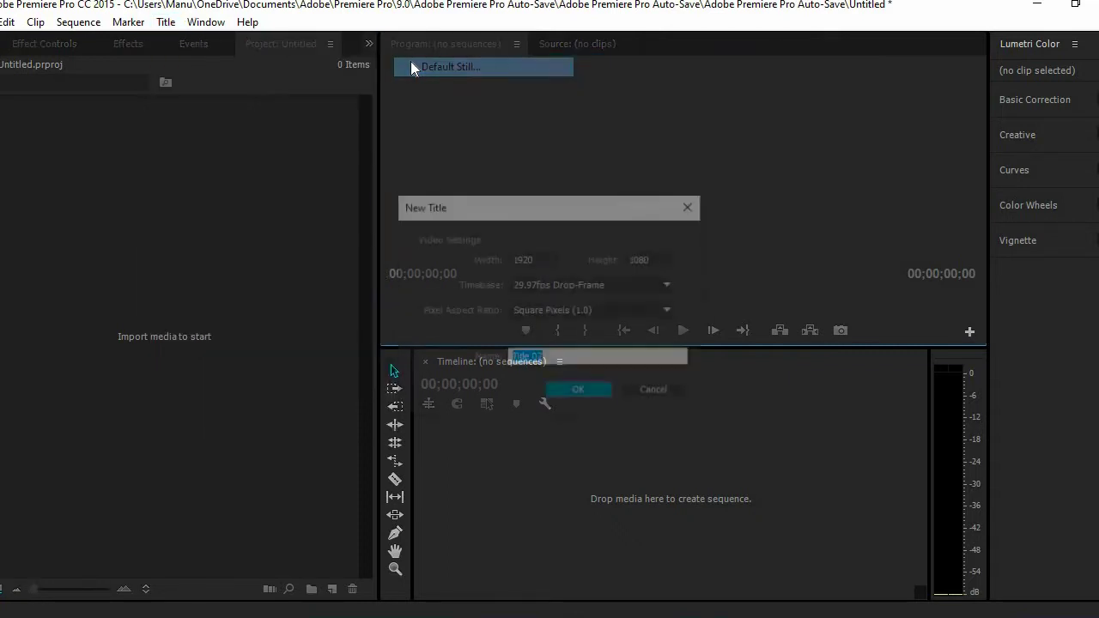
click(559, 391)
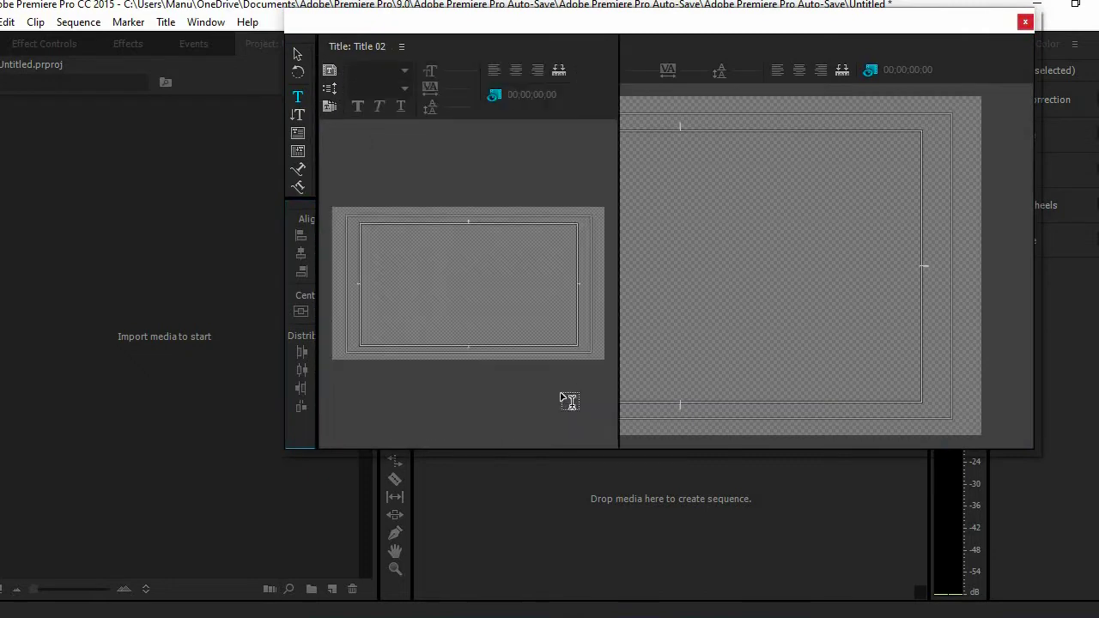
click(298, 100)
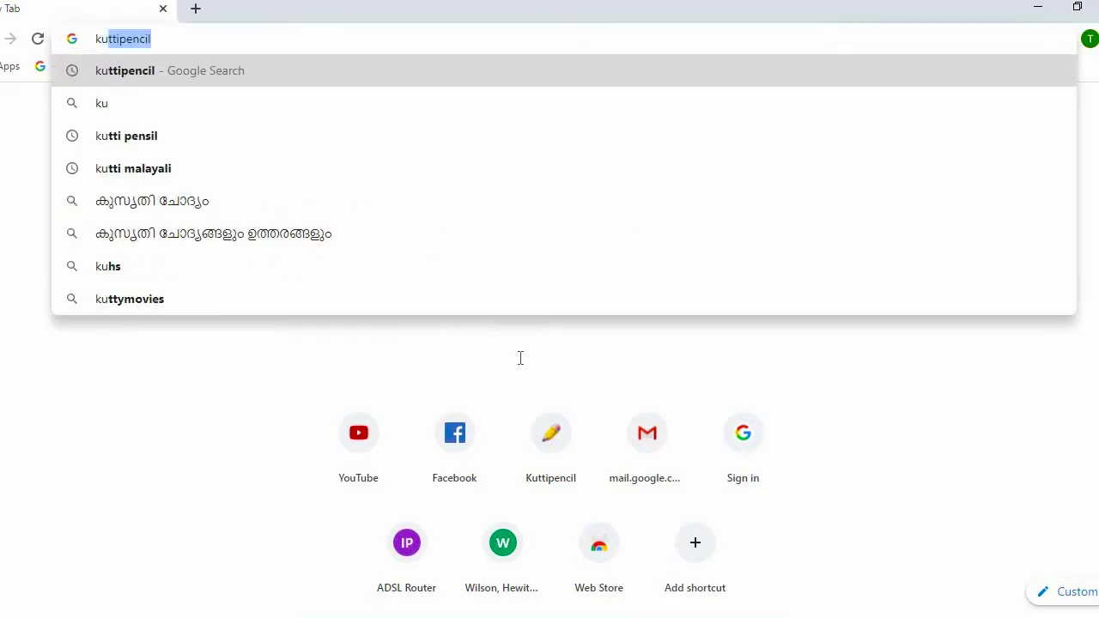
Search Google for 'kuttipencil' and open the Malayalam Typing Utility page.
text(tti)
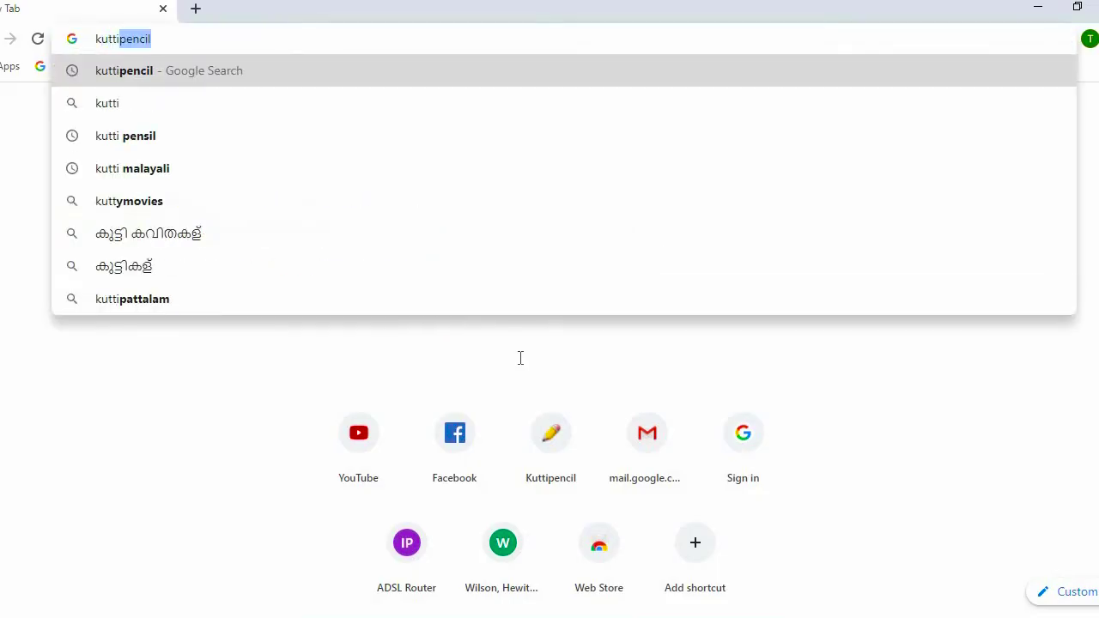
text(pen)
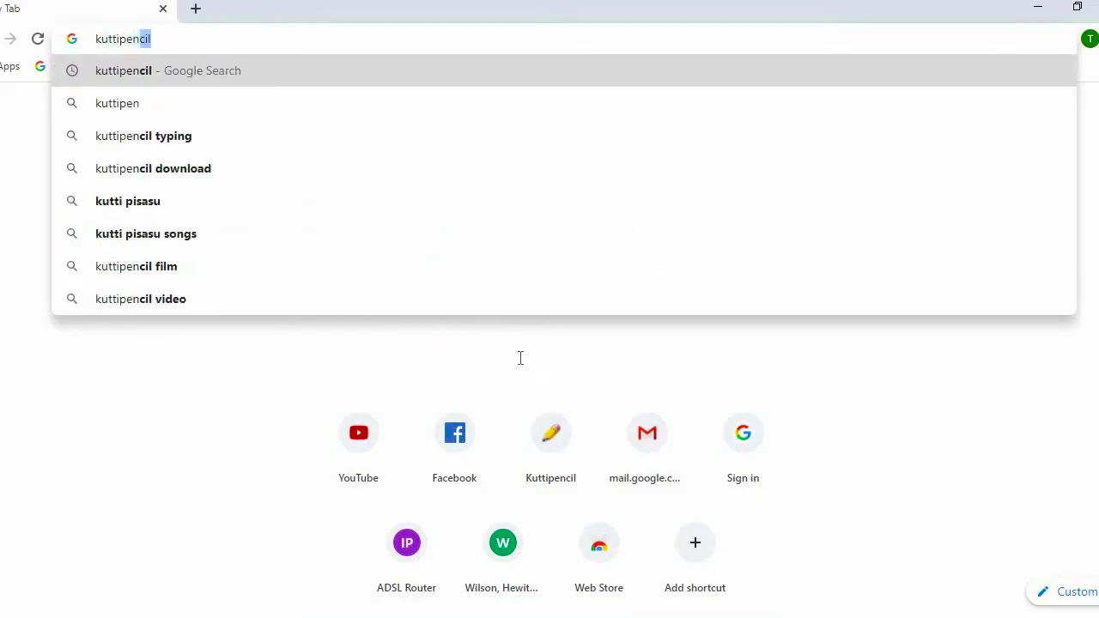
text(cil)
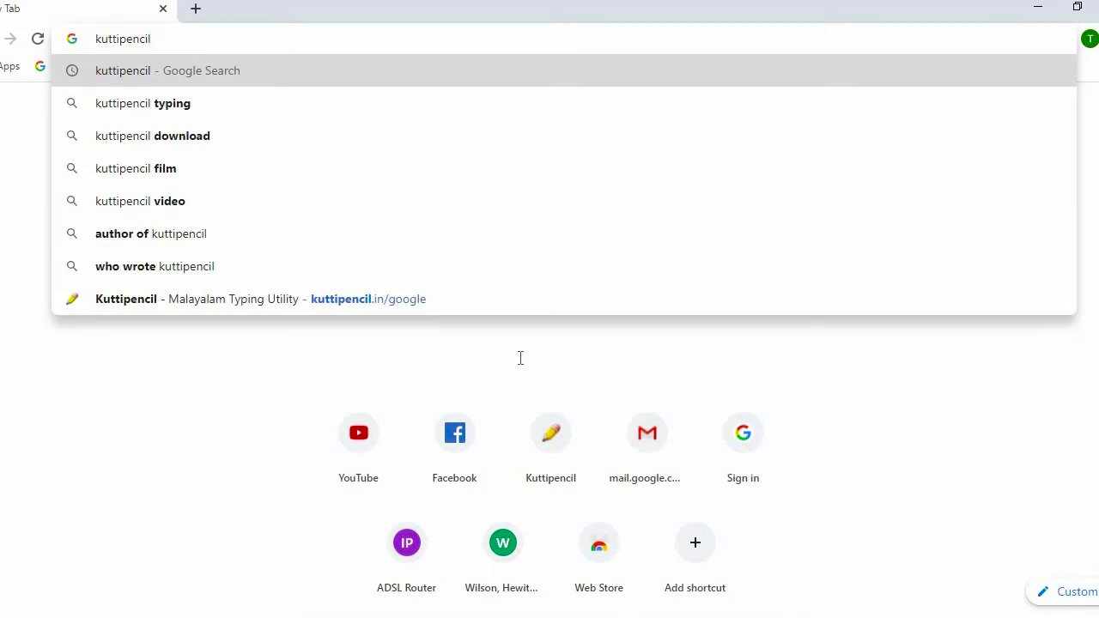
key(Return)
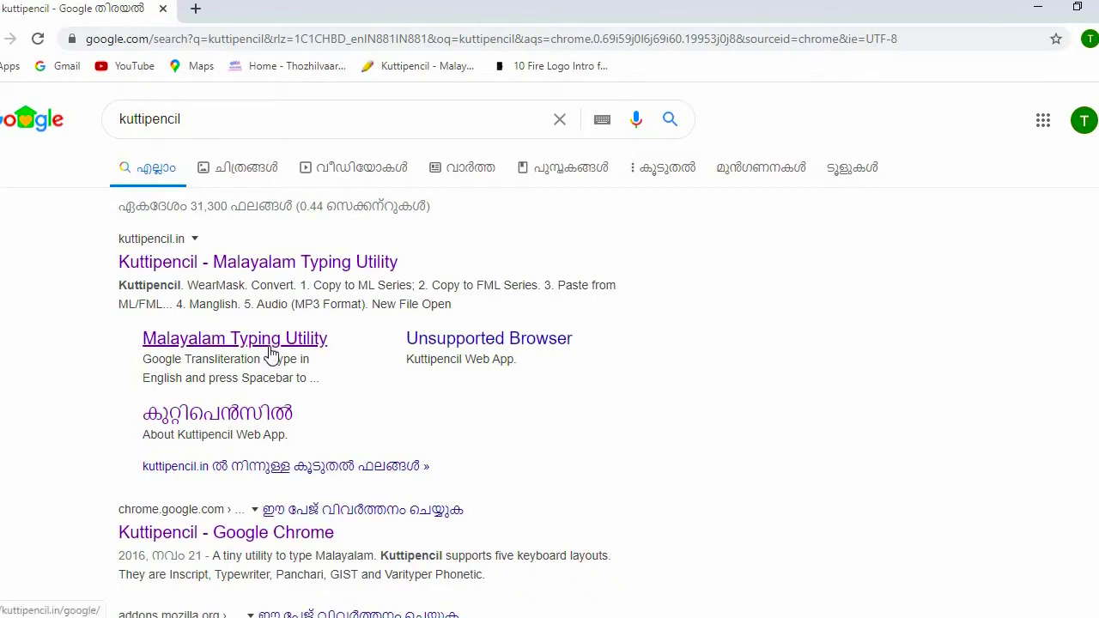
click(271, 341)
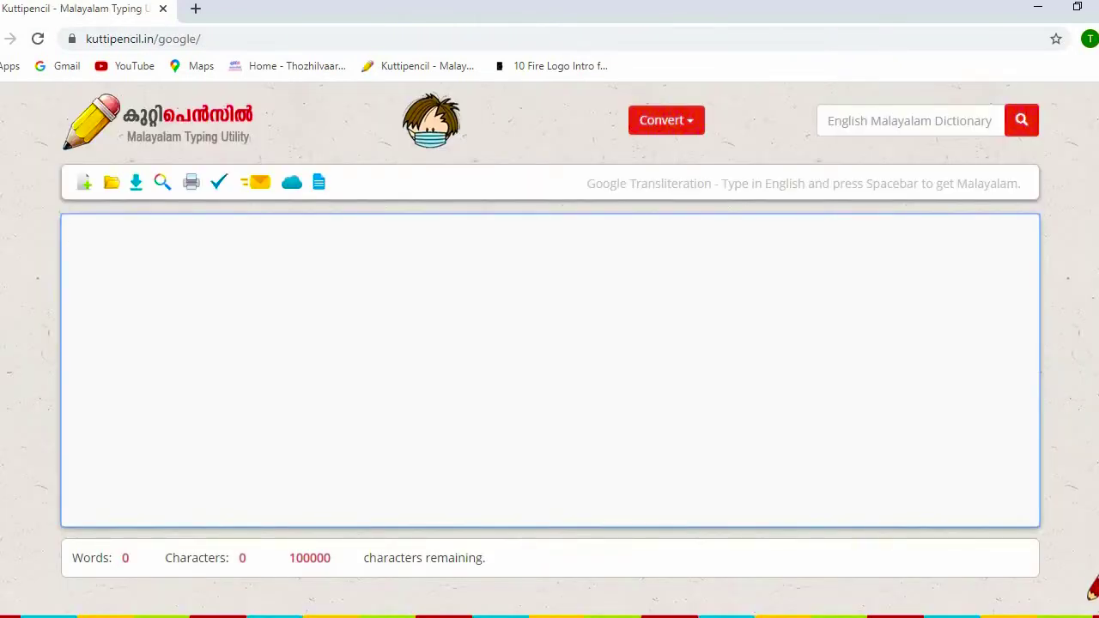
Switch the input language and type 'chank bro' to produce ചങ്ക് ബ്രോ in the editor.
click(1091, 604)
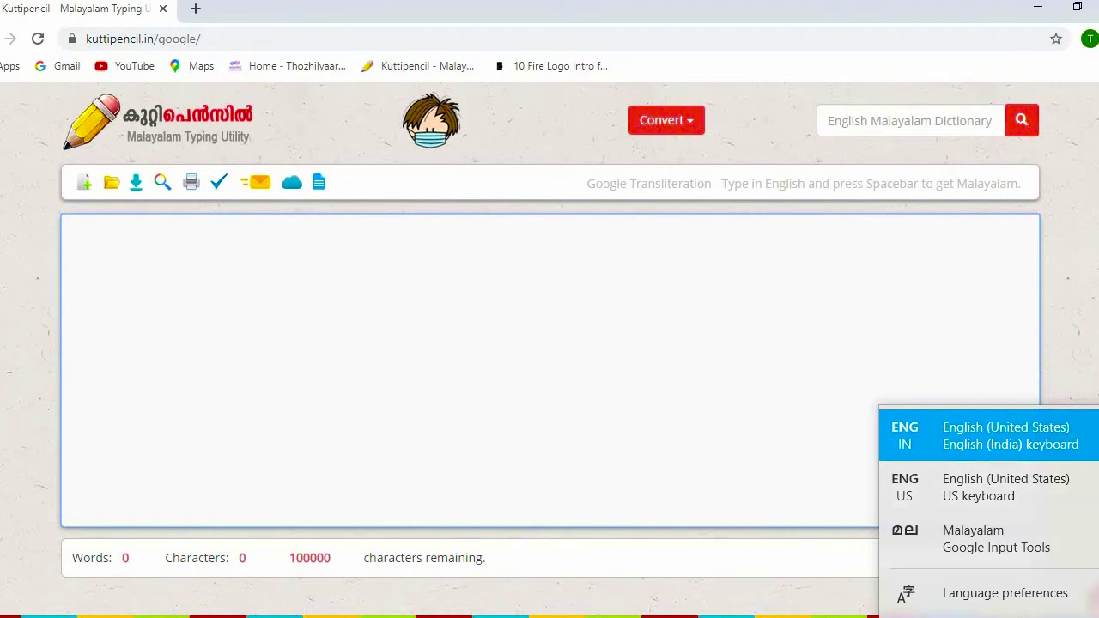
click(185, 231)
text(c)
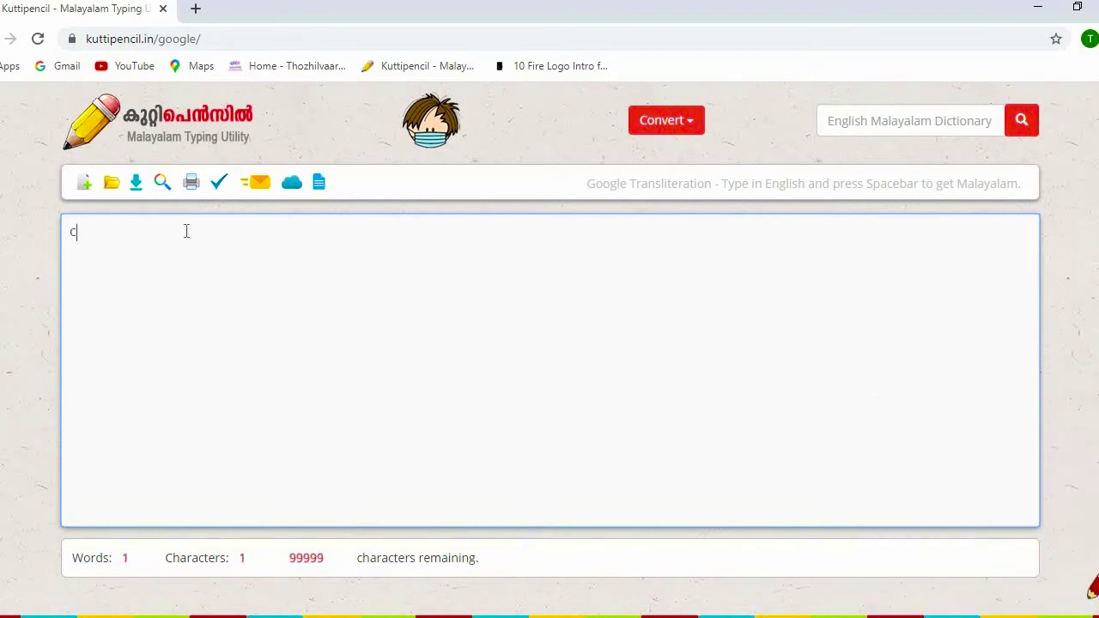
text(hank)
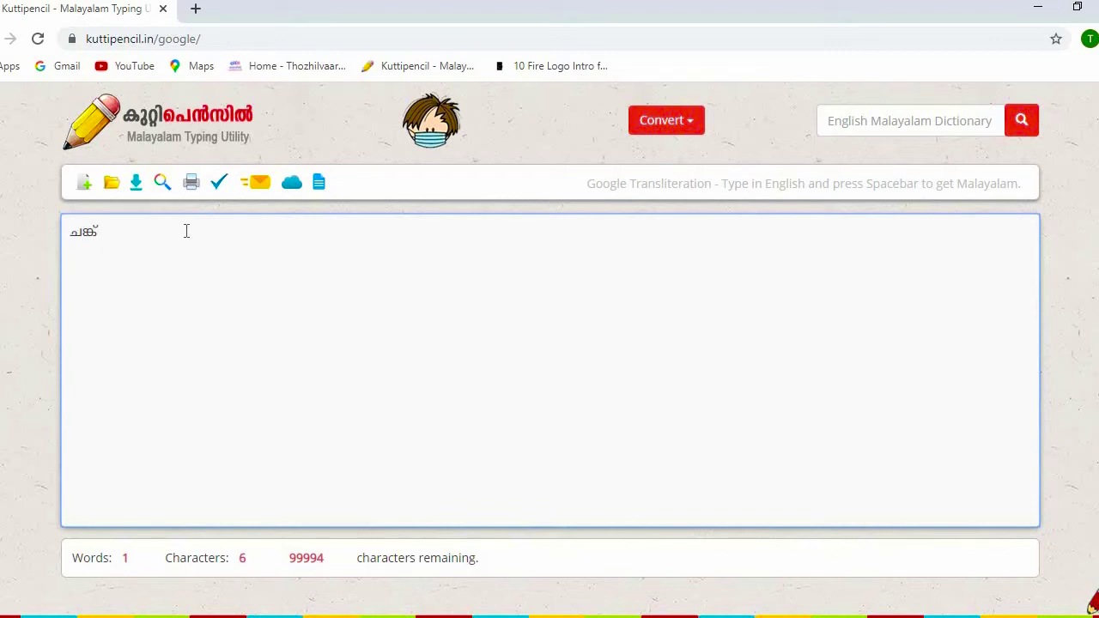
text( bro)
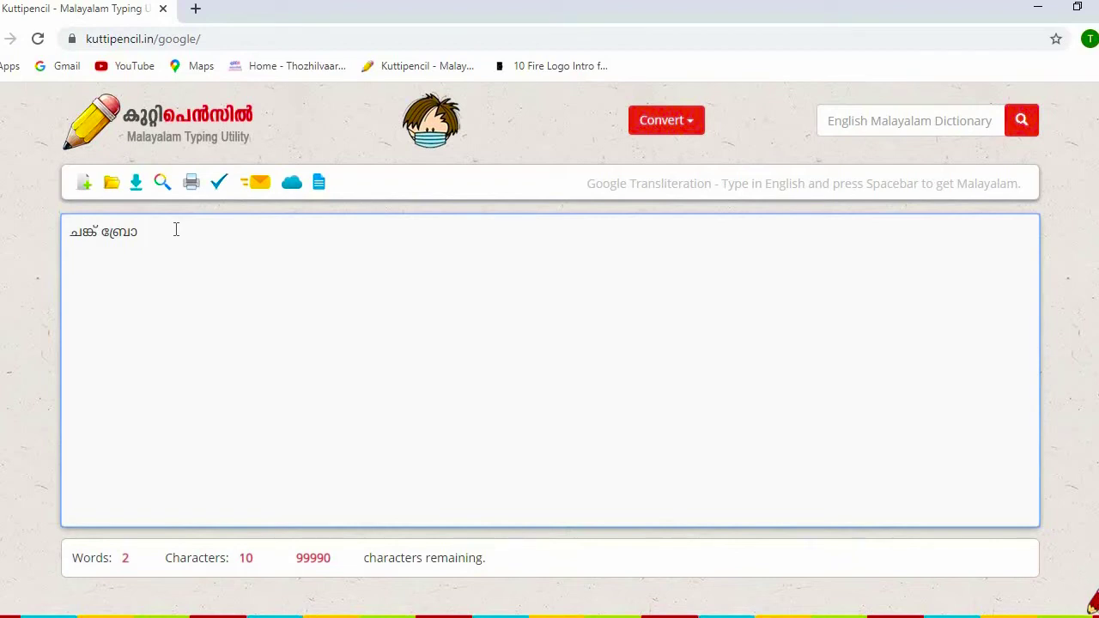
drag(162, 233, 9, 248)
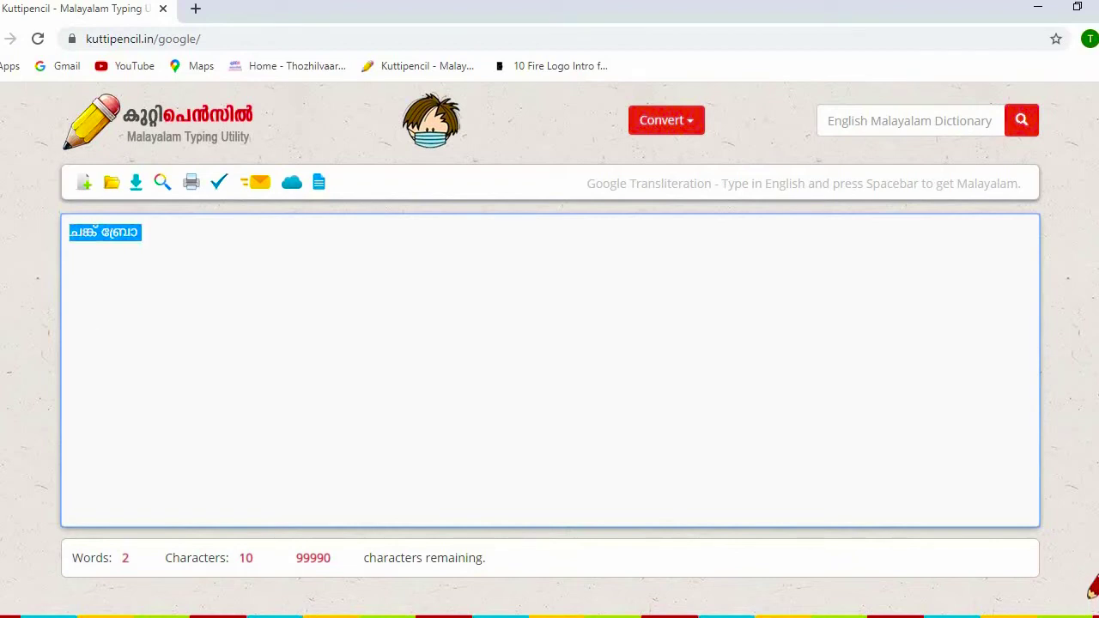
click(328, 249)
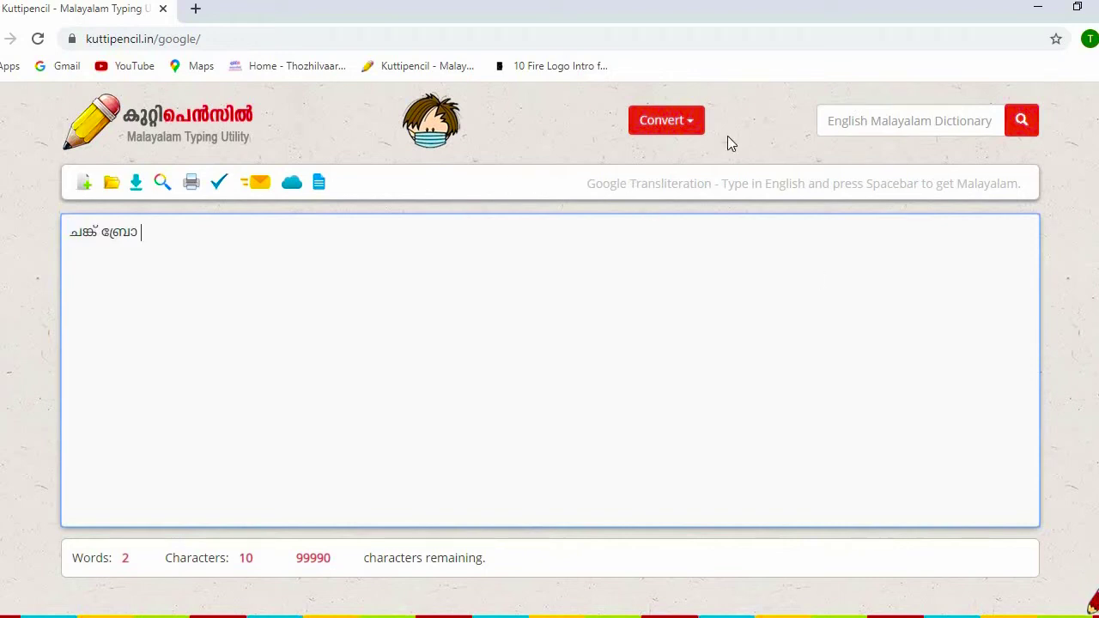
click(684, 131)
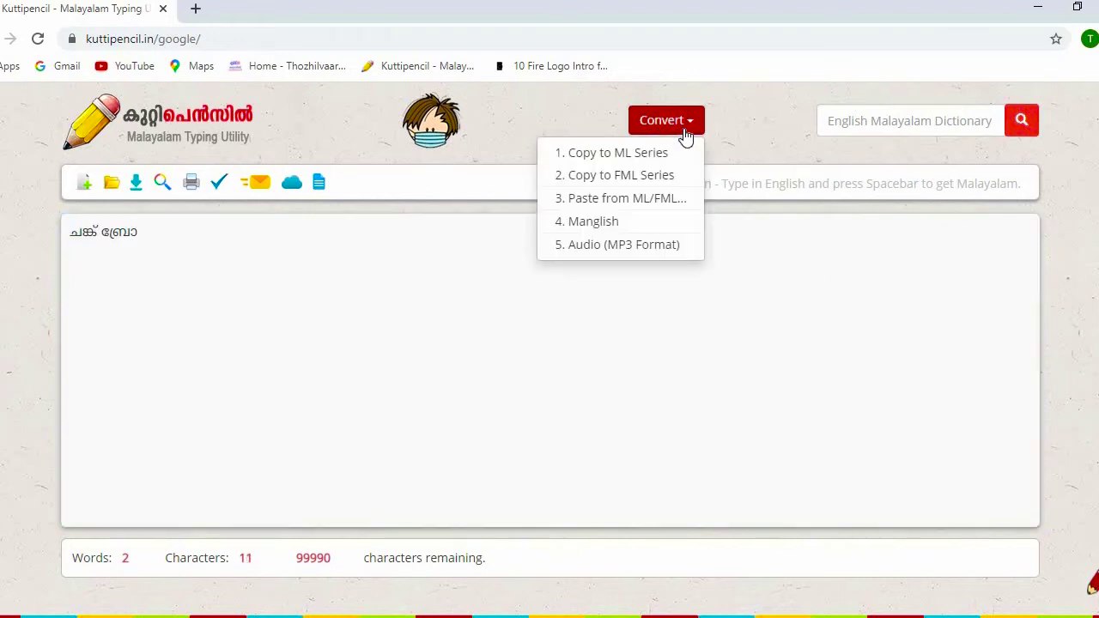
Convert the Malayalam phrase to FML Series and copy the converted text.
click(654, 177)
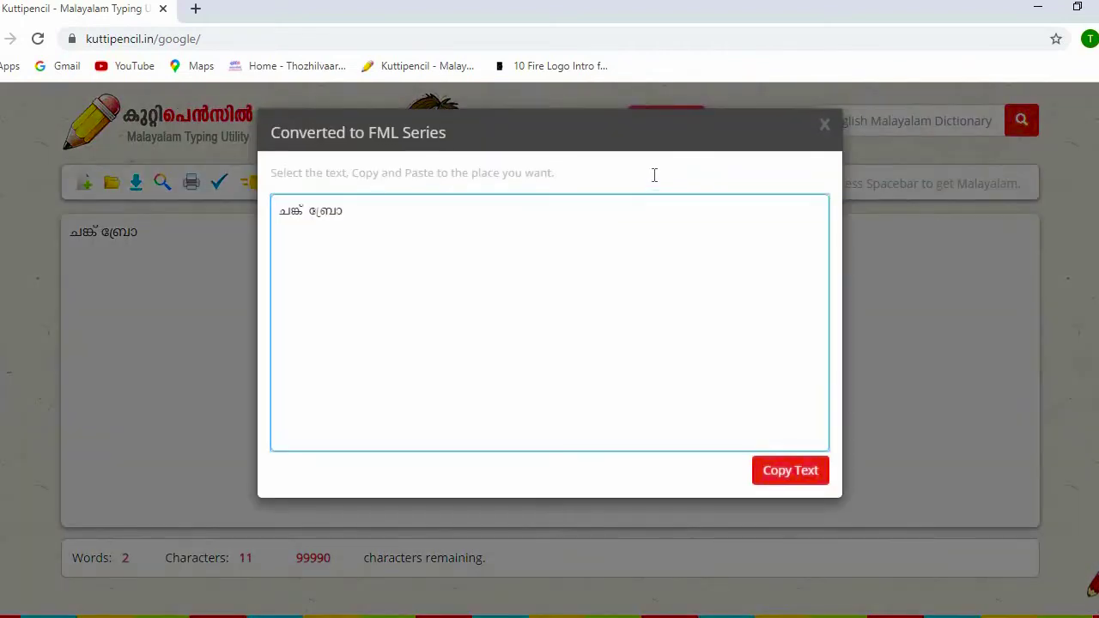
drag(329, 221, 209, 225)
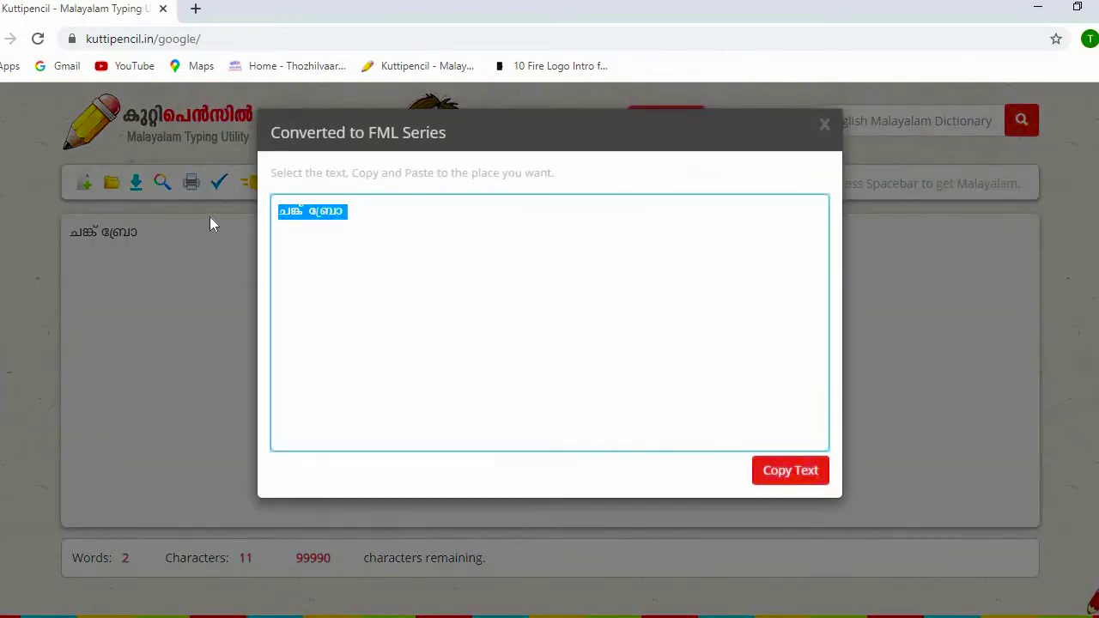
right_click(314, 218)
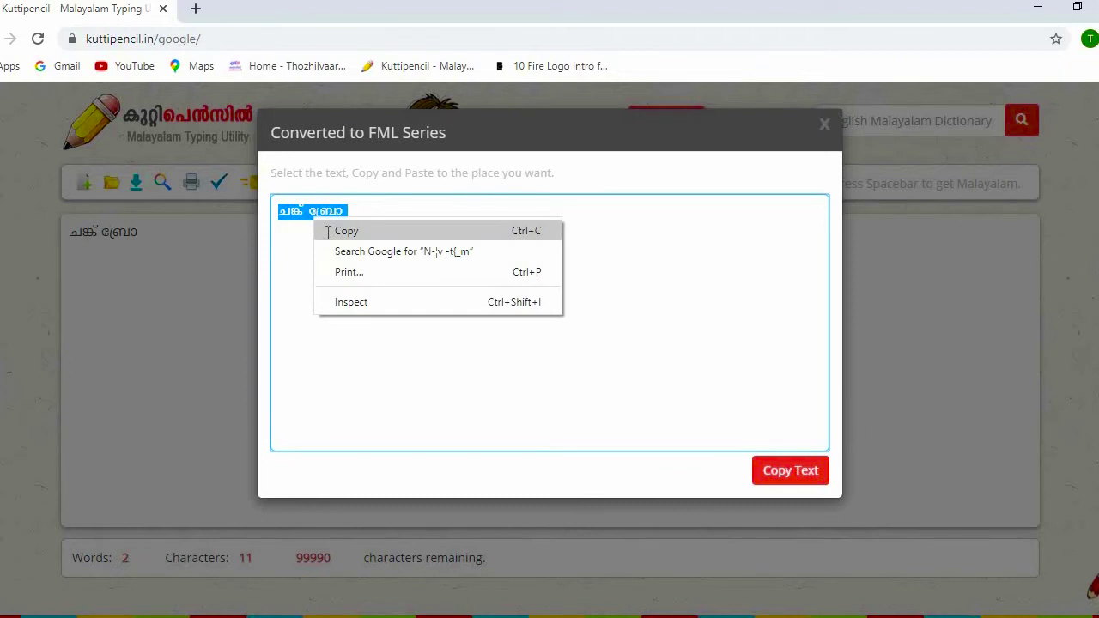
click(326, 232)
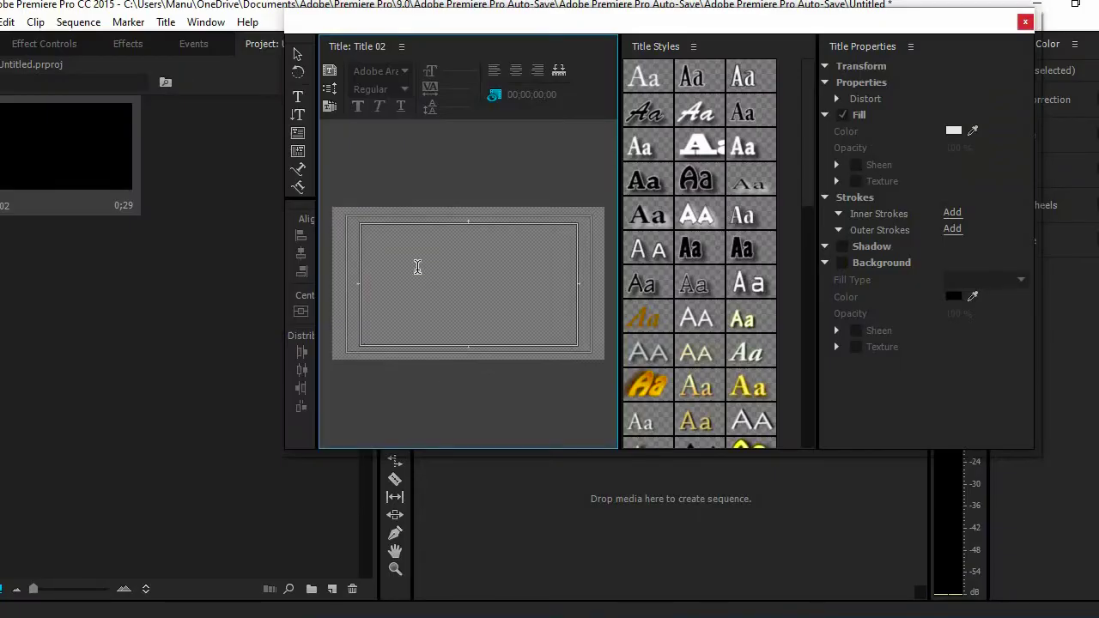
Paste the copied FML text into the title canvas and select it.
click(417, 267)
right_click(420, 269)
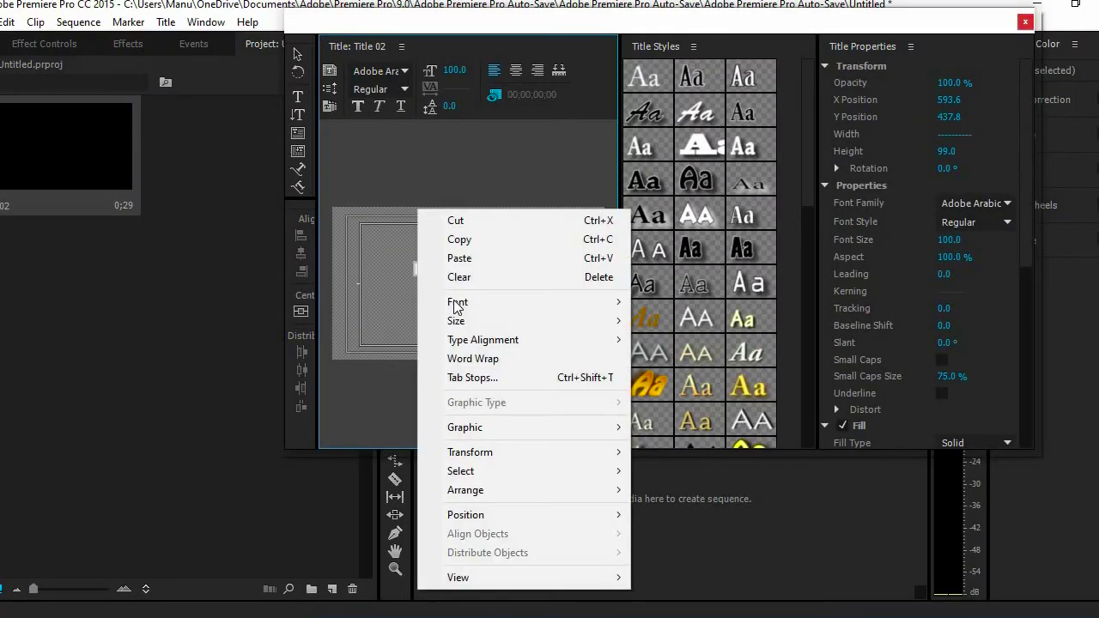
click(481, 259)
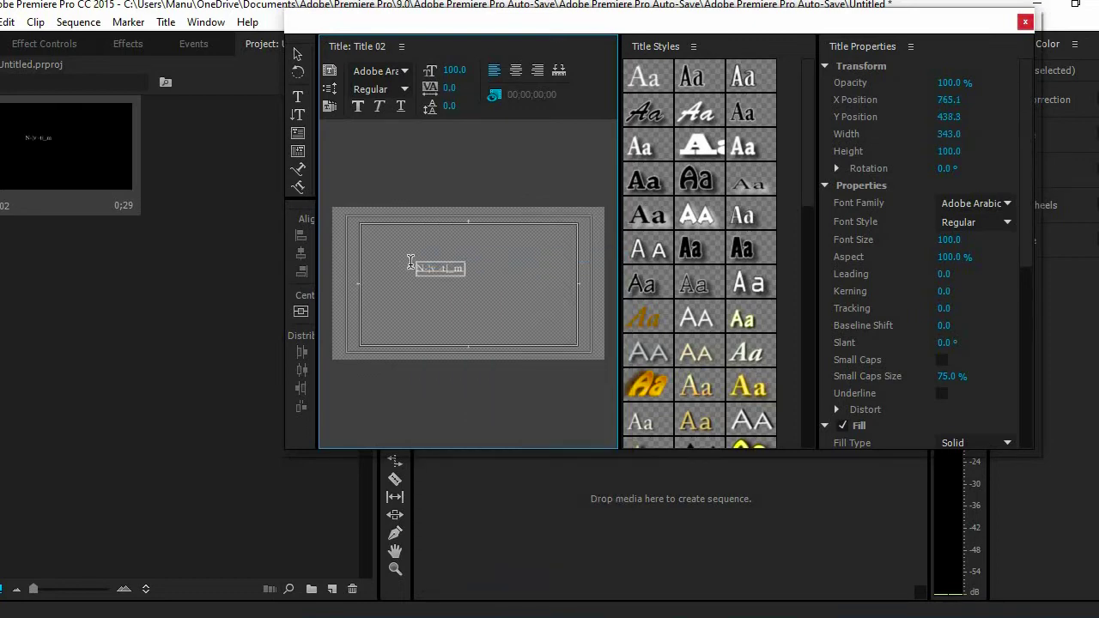
drag(410, 261, 469, 271)
Browse the Font Family list to locate the FML-TT Malayalam fonts.
click(405, 72)
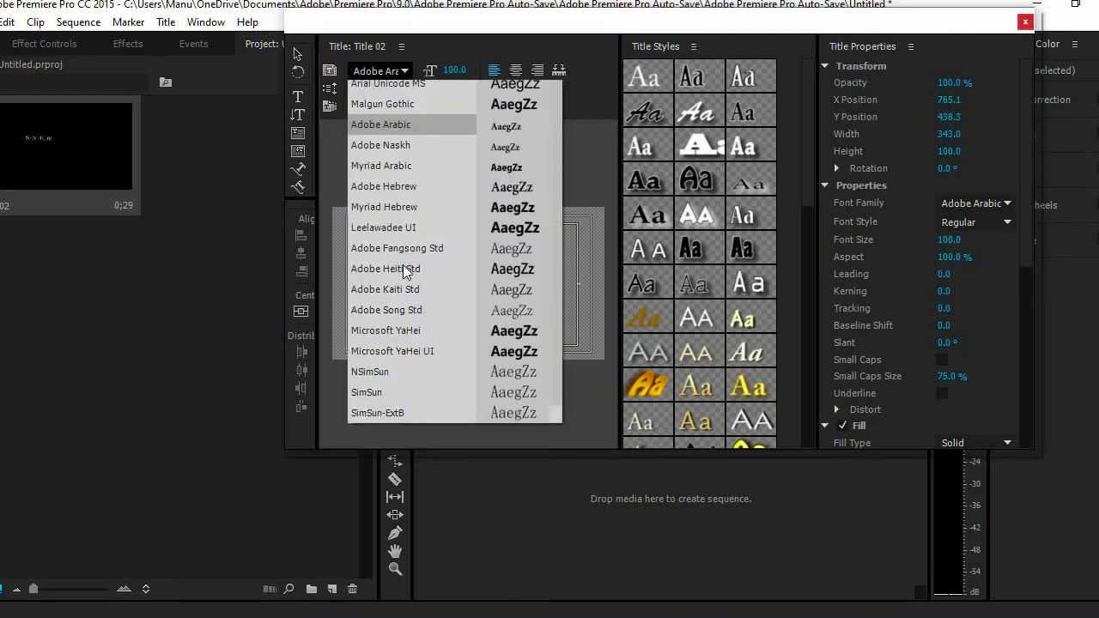
scroll(403, 271, up, 2)
scroll(401, 269, up, 2)
scroll(402, 269, down, 4)
scroll(556, 412, up, 3)
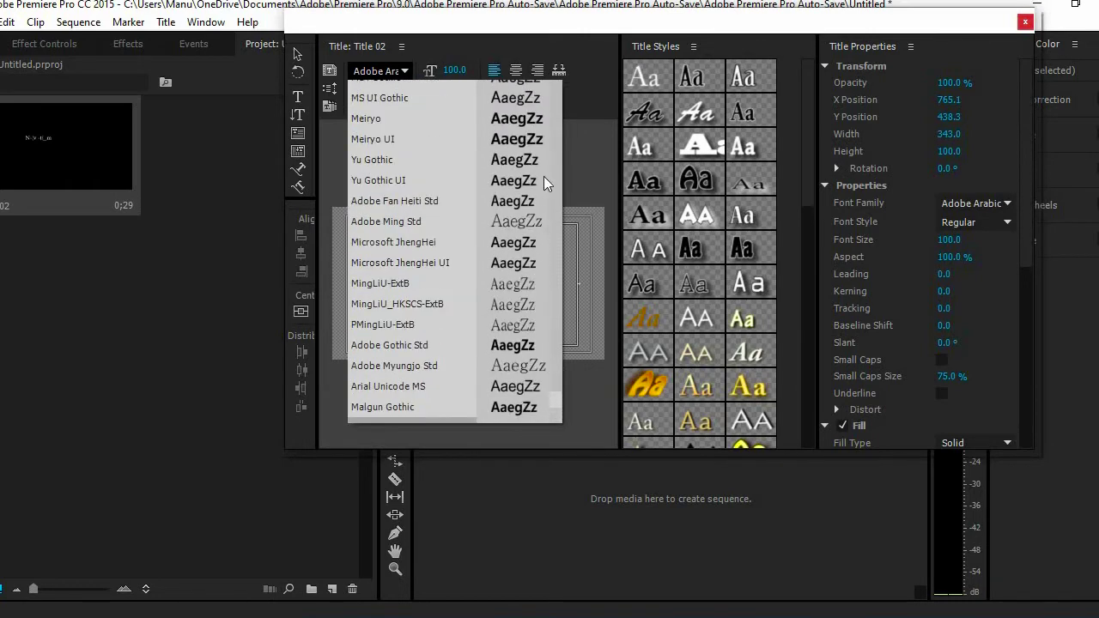
scroll(558, 214, up, 10)
scroll(568, 253, up, 10)
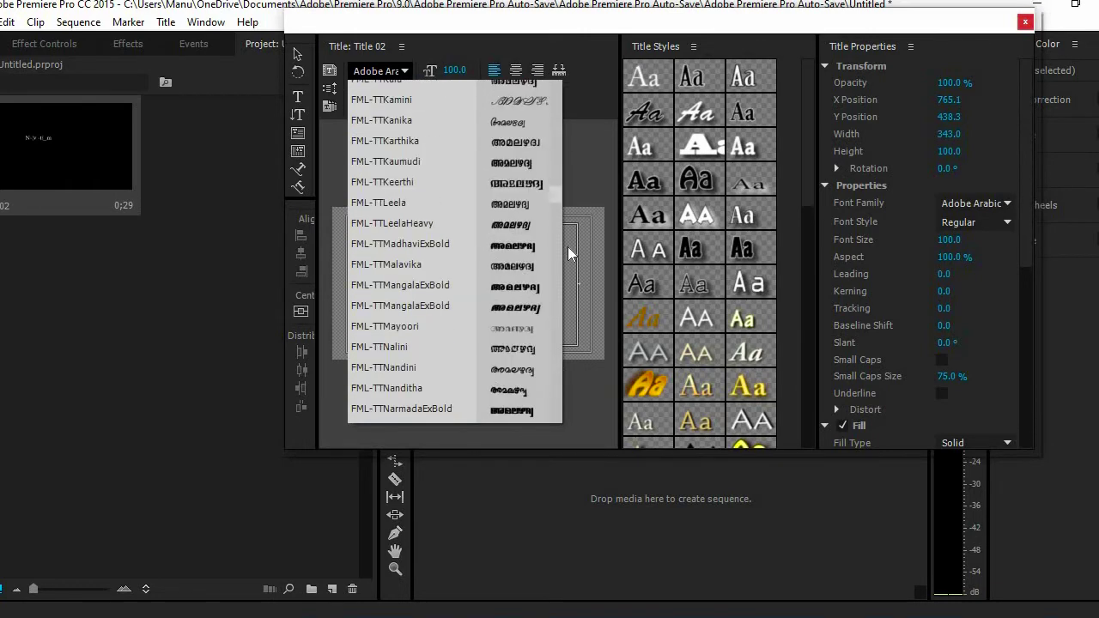
scroll(568, 254, down, 5)
scroll(567, 270, down, 3)
scroll(565, 290, down, 1)
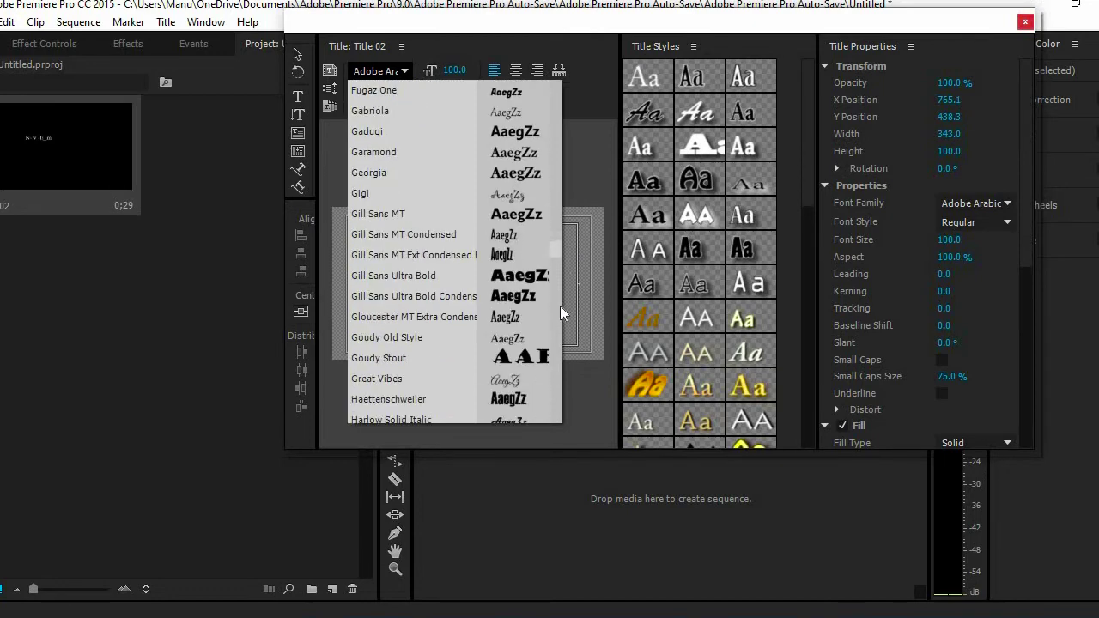
scroll(560, 305, down, 5)
scroll(559, 306, down, 8)
scroll(562, 317, down, 2)
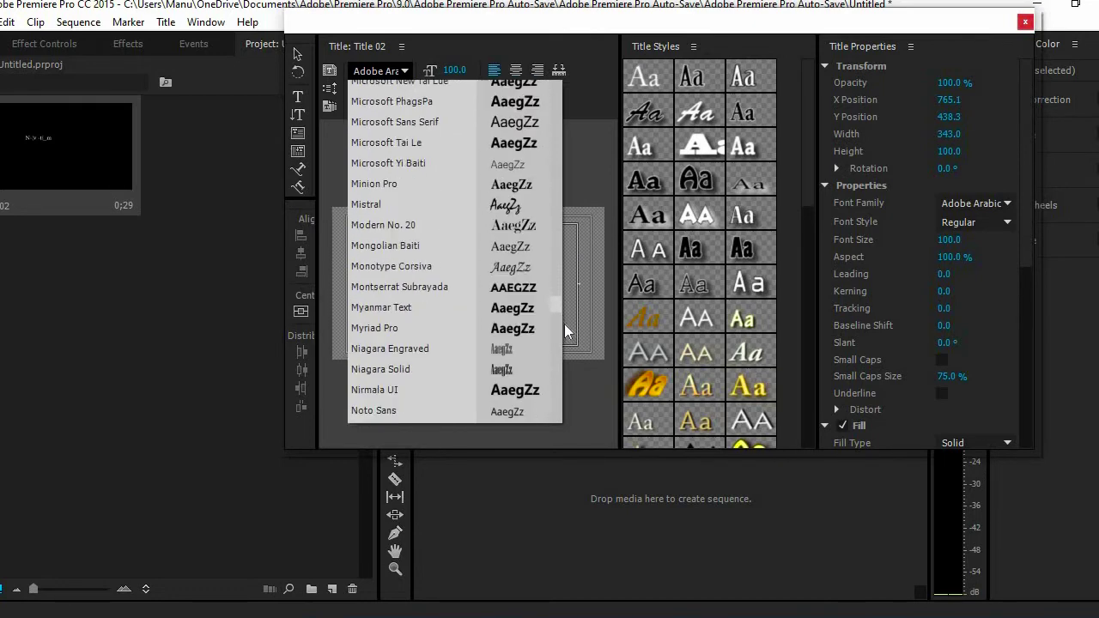
scroll(562, 339, down, 3)
scroll(545, 330, down, 7)
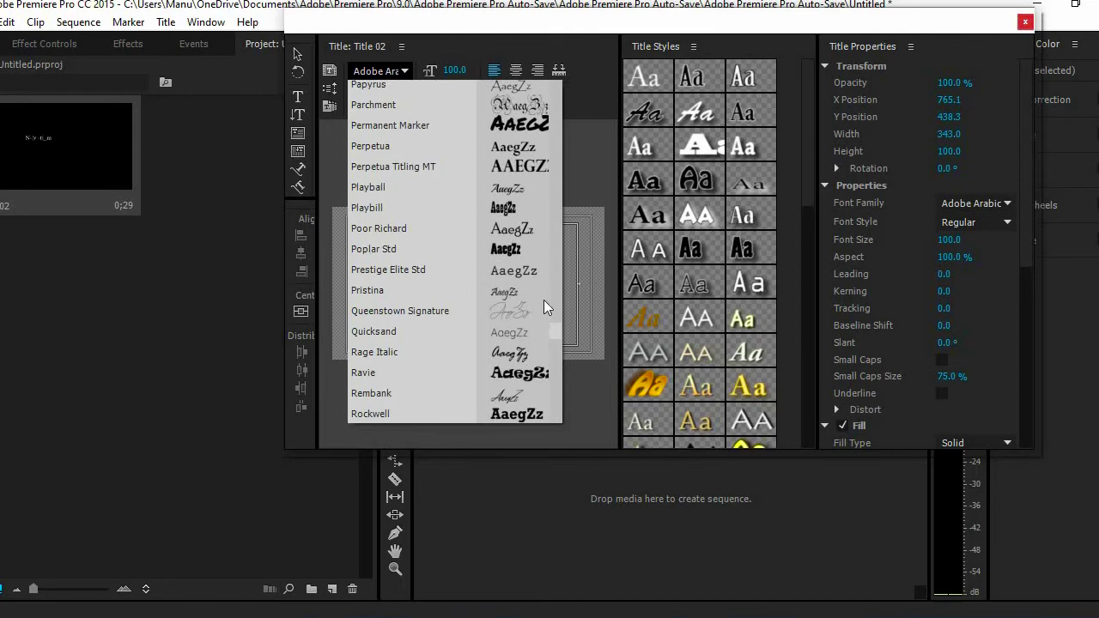
scroll(544, 292, up, 7)
scroll(545, 277, up, 6)
scroll(547, 262, up, 6)
scroll(548, 249, up, 5)
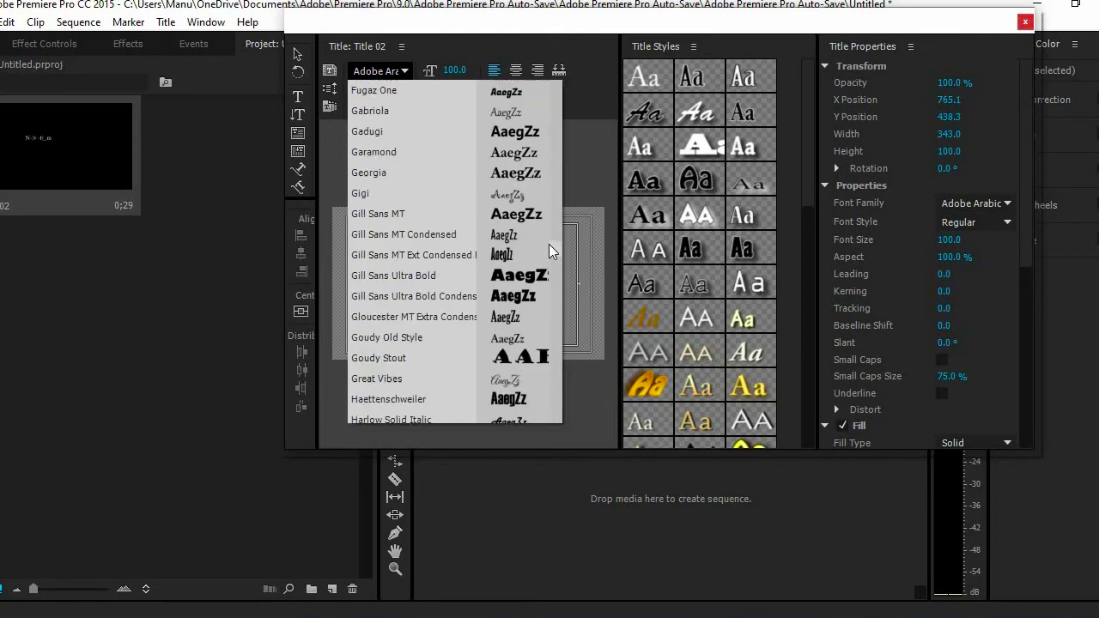
scroll(552, 223, up, 3)
scroll(556, 189, up, 1)
scroll(560, 230, up, 6)
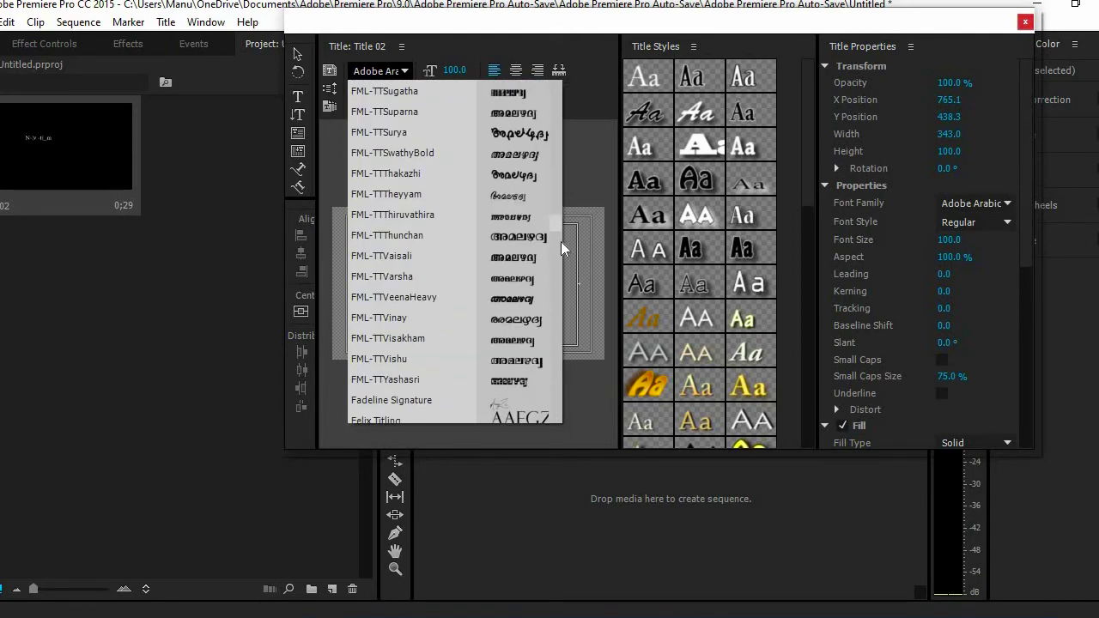
scroll(559, 244, up, 6)
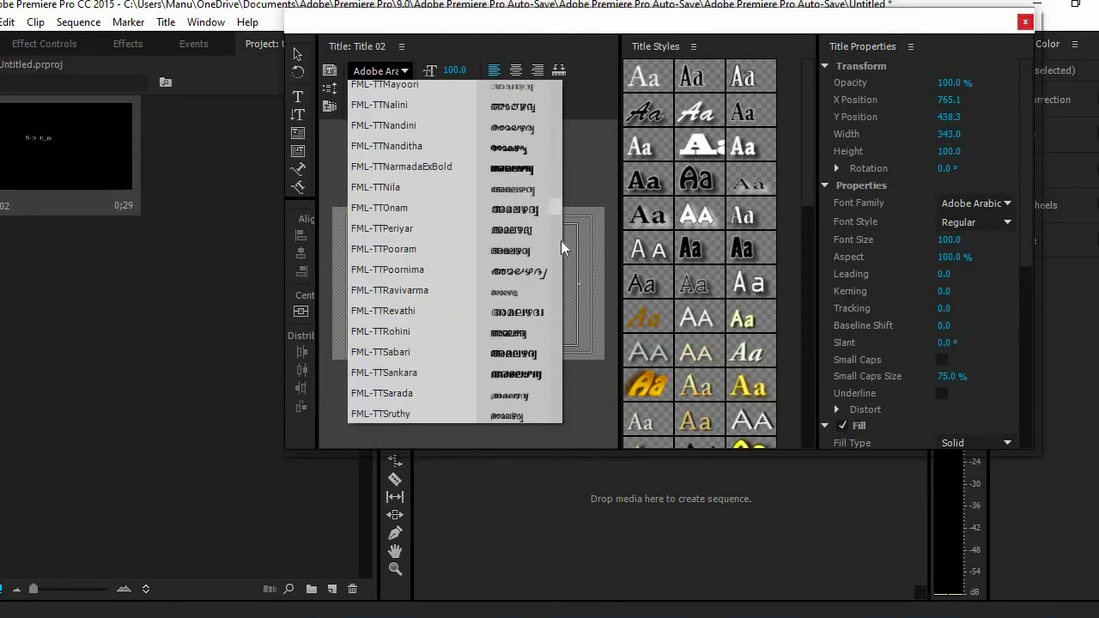
Apply bold FML-TTOnam to the title text at font size 200.
click(420, 208)
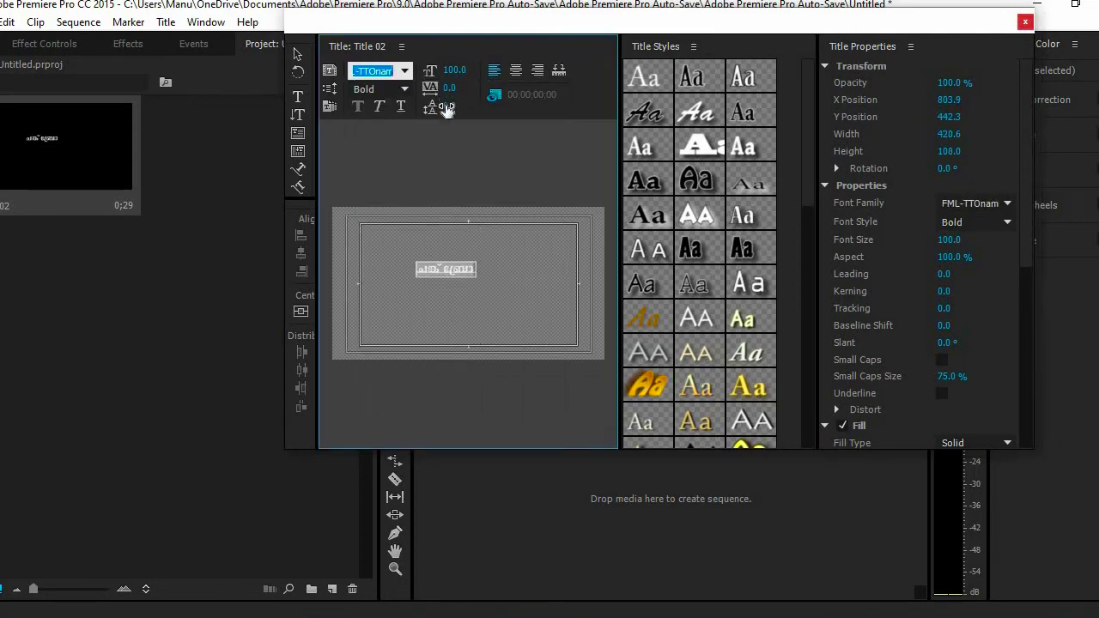
click(458, 70)
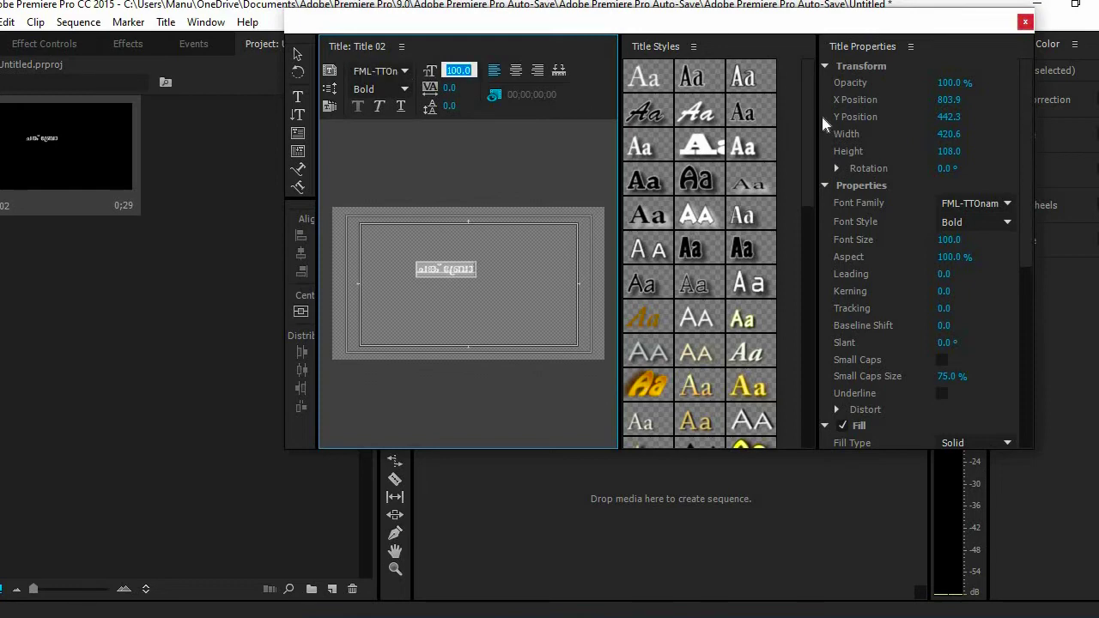
text(2000)
key(Return)
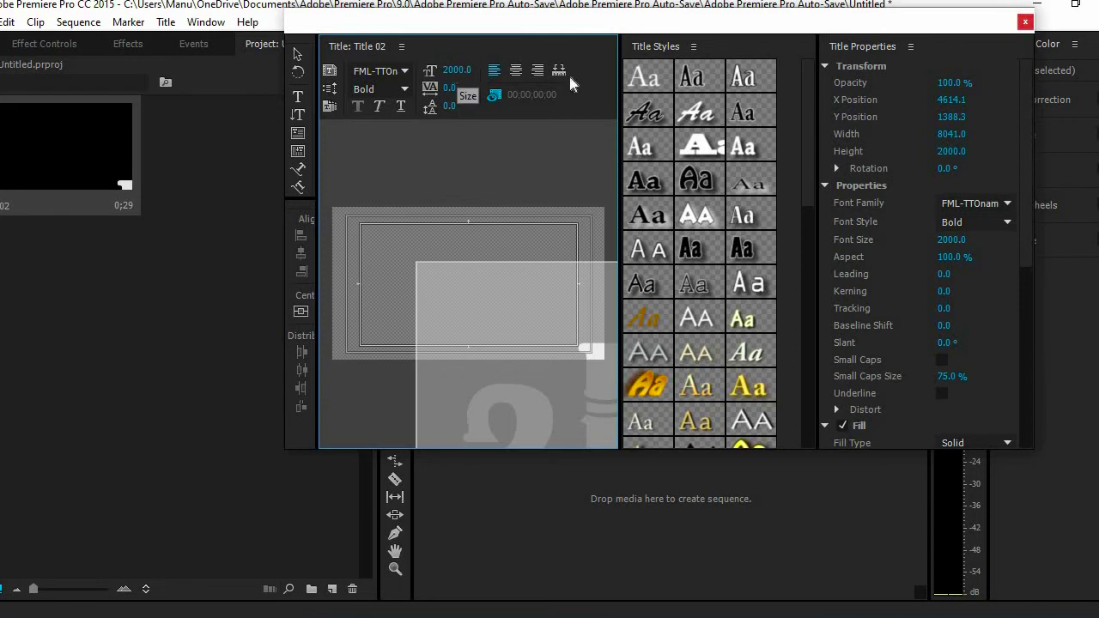
click(515, 69)
text(200)
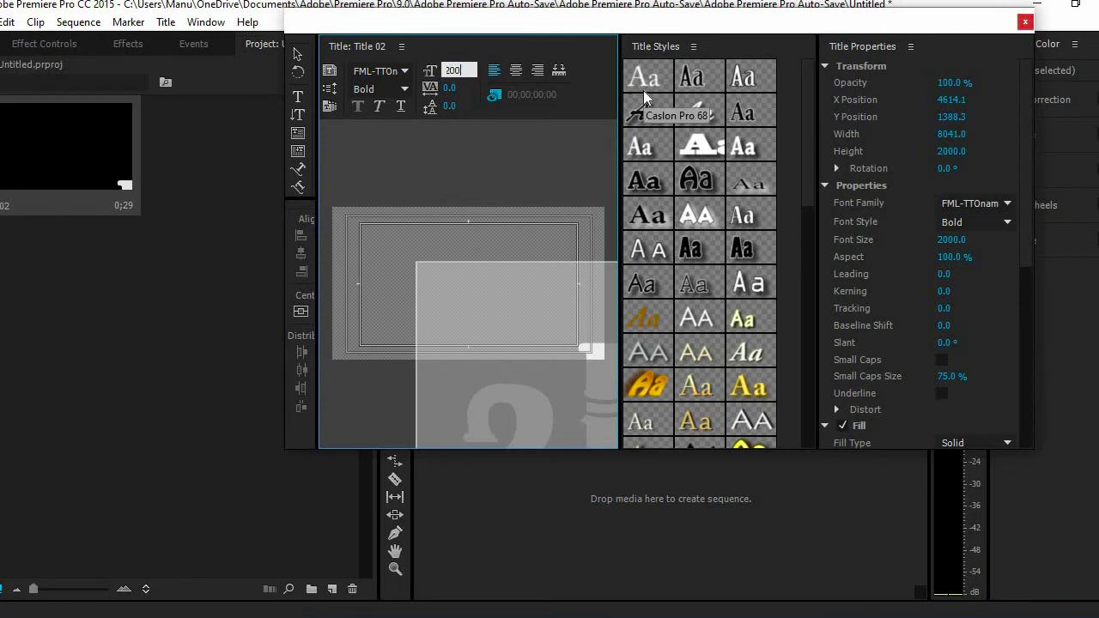
key(Return)
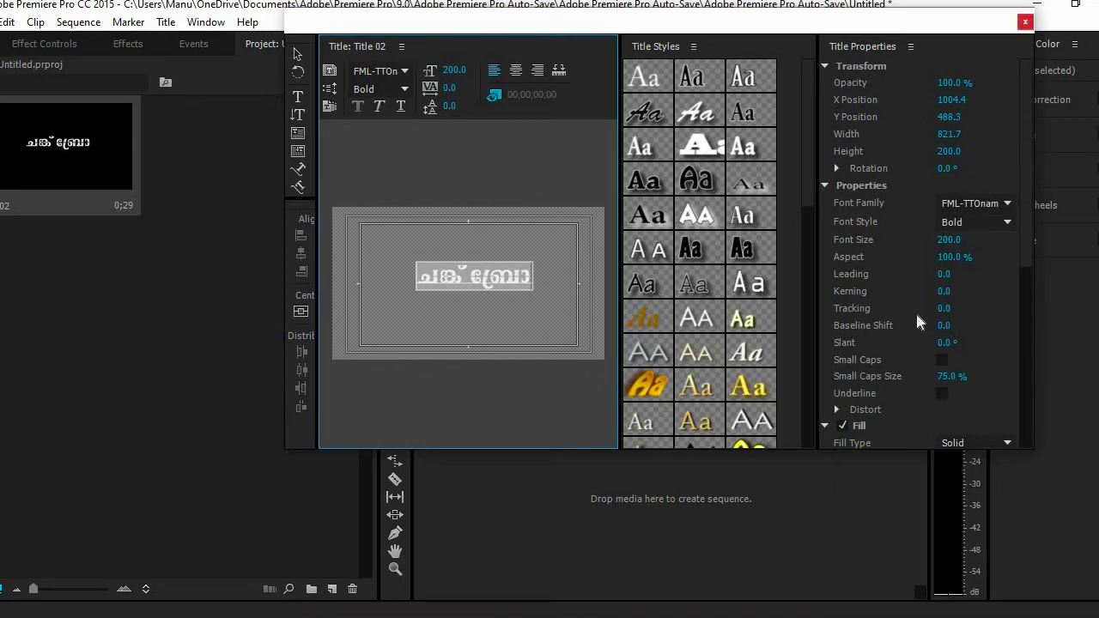
scroll(926, 330, down, 1)
scroll(925, 330, down, 1)
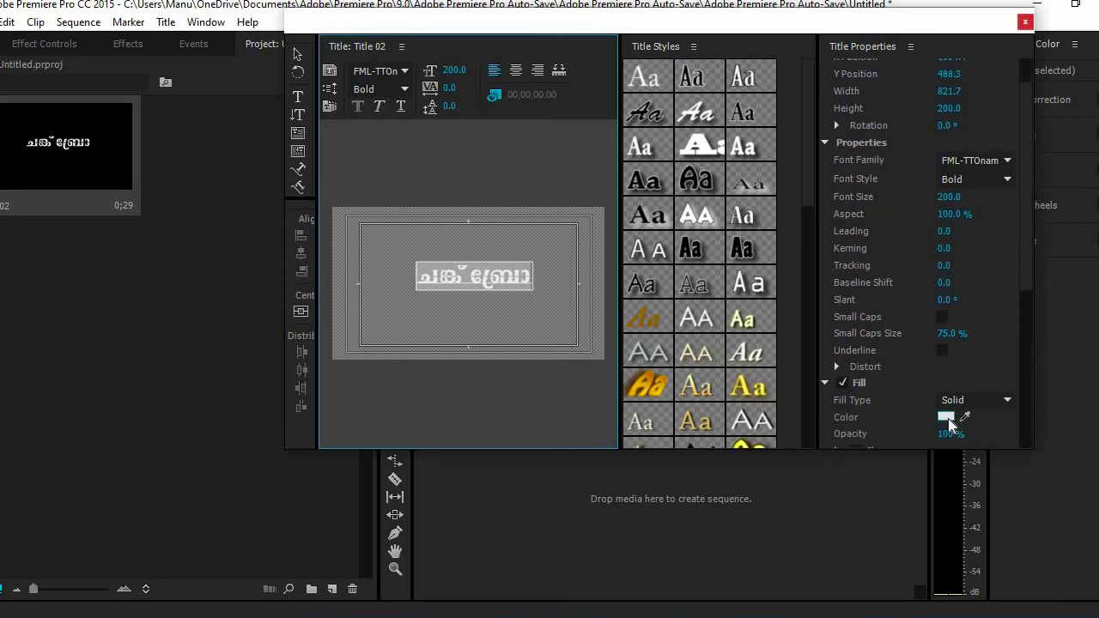
Set the title text's fill colour to red, DD1010.
click(946, 418)
click(574, 428)
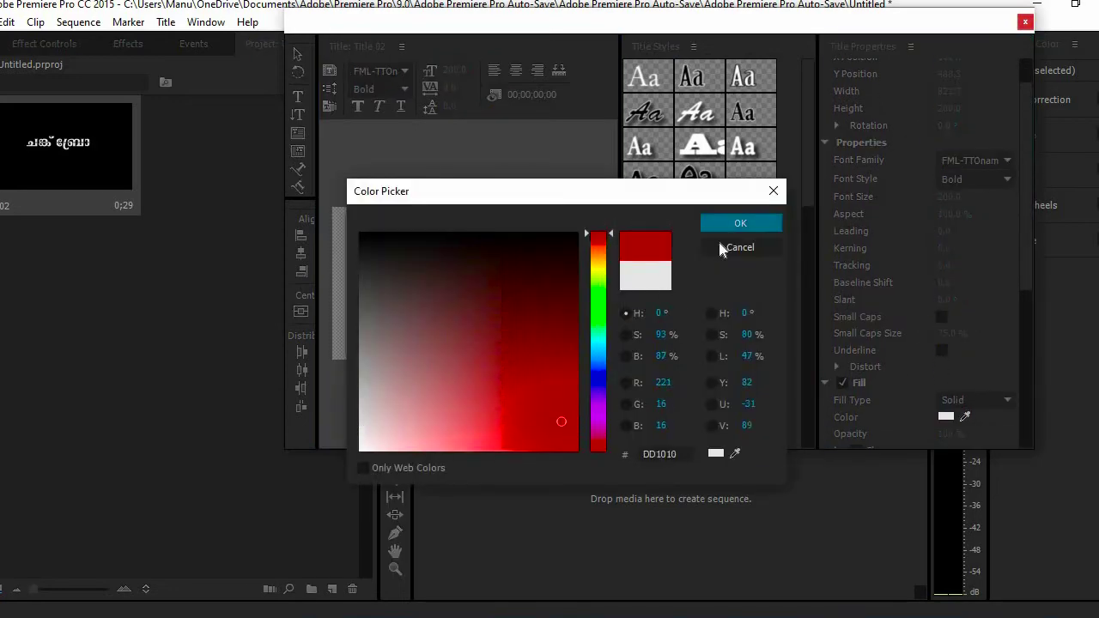
click(740, 223)
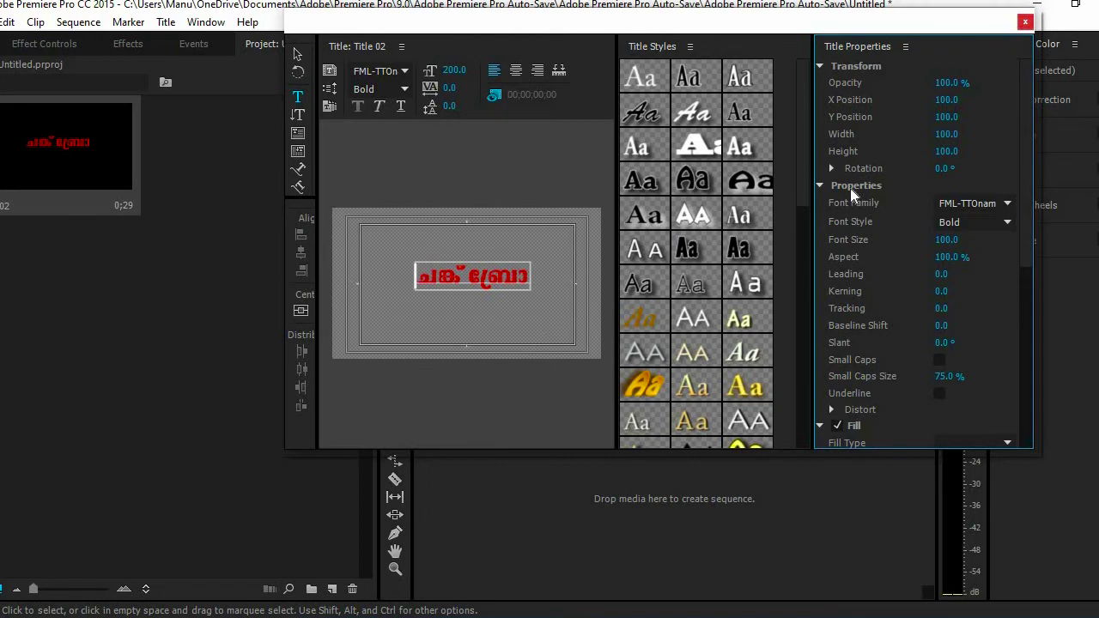
scroll(716, 163, down, 3)
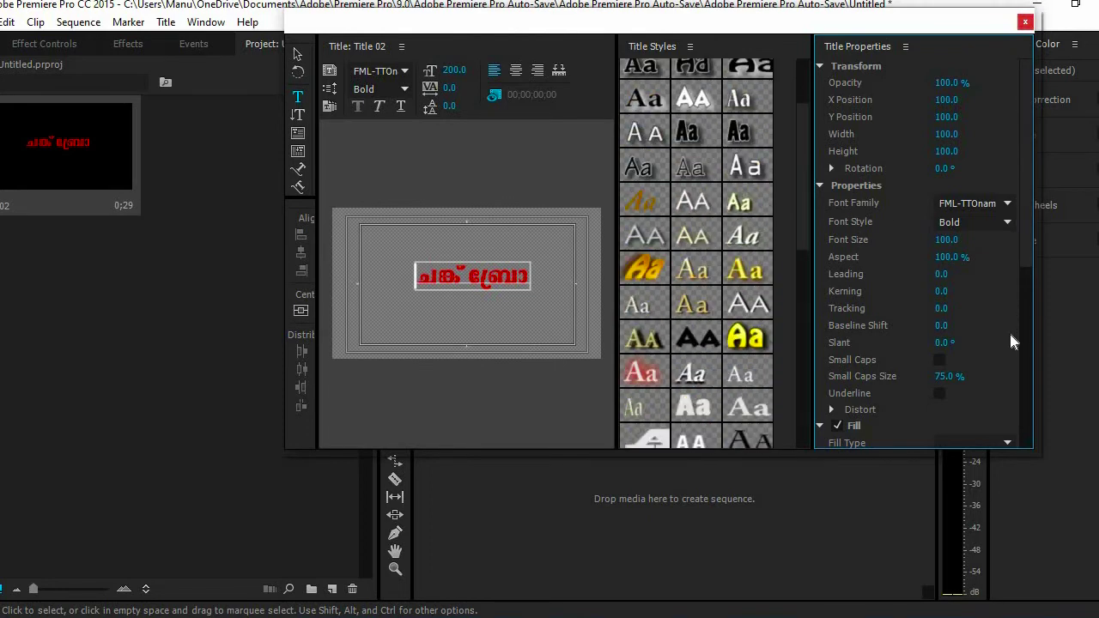
scroll(978, 333, down, 1)
scroll(977, 333, down, 1)
scroll(970, 333, down, 2)
scroll(971, 333, down, 2)
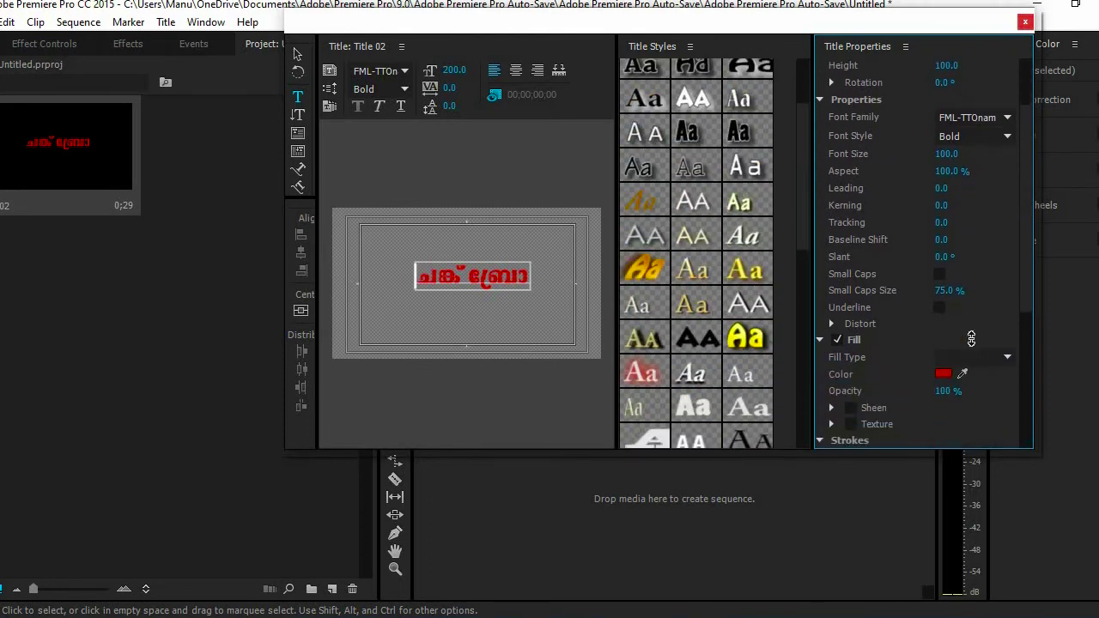
scroll(884, 420, down, 1)
scroll(1026, 267, down, 2)
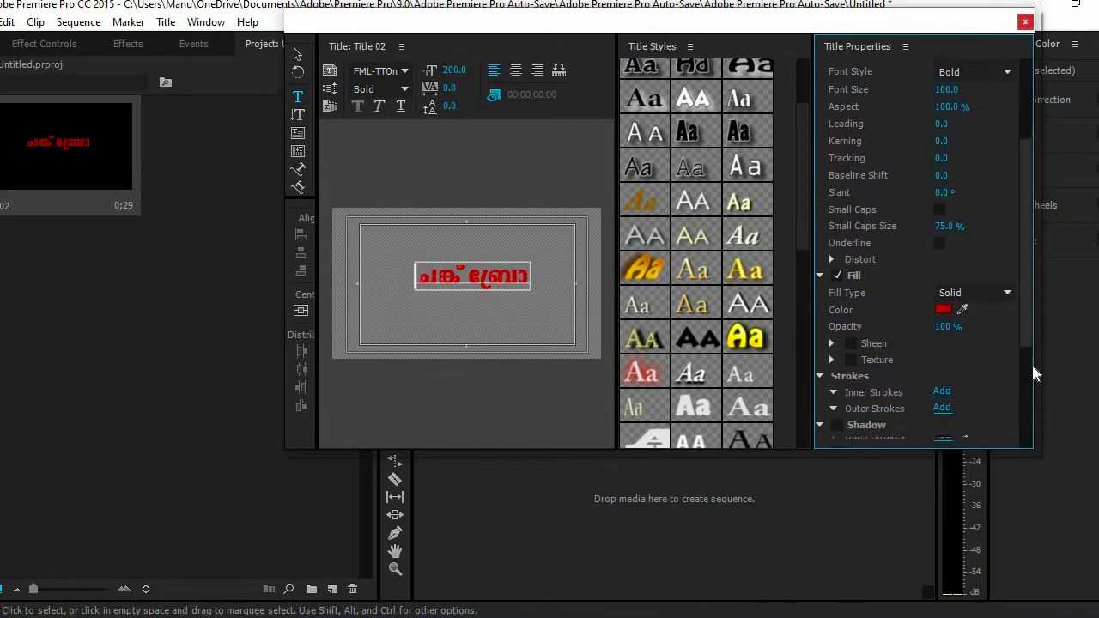
scroll(1031, 361, down, 5)
scroll(1026, 190, up, 8)
scroll(1025, 191, up, 2)
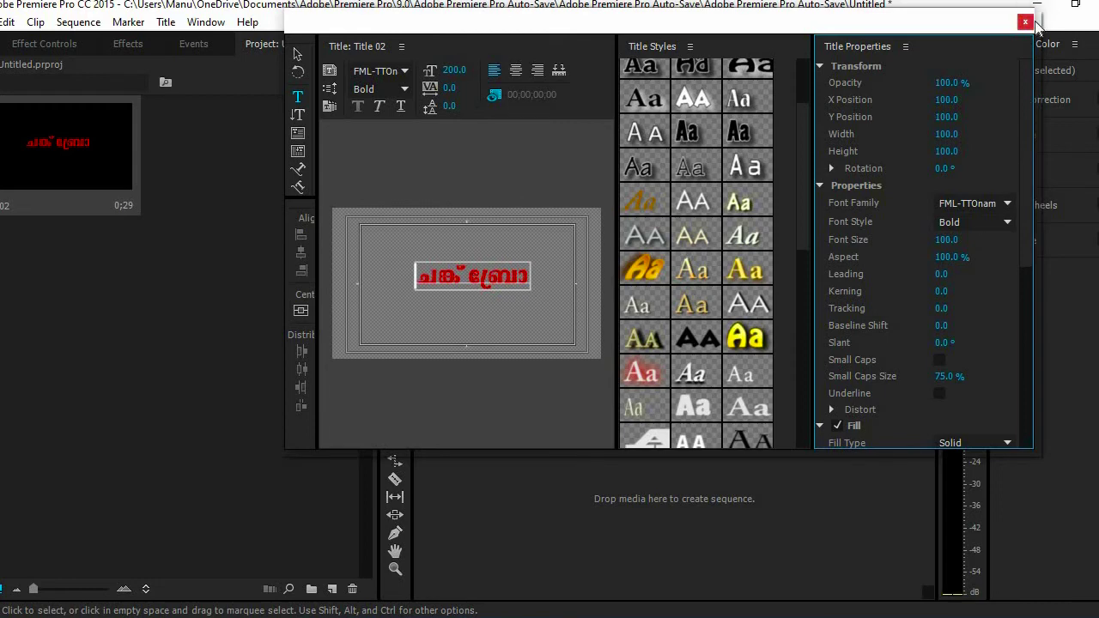
Increase the title's font size to 250 and close the Titler.
click(456, 70)
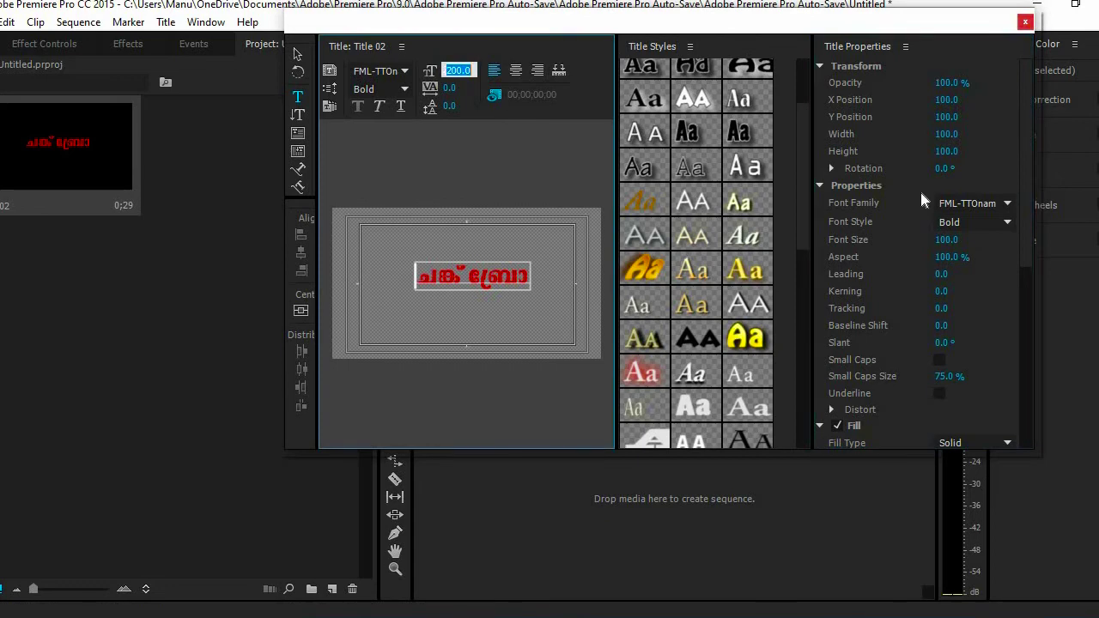
text(250)
key(Return)
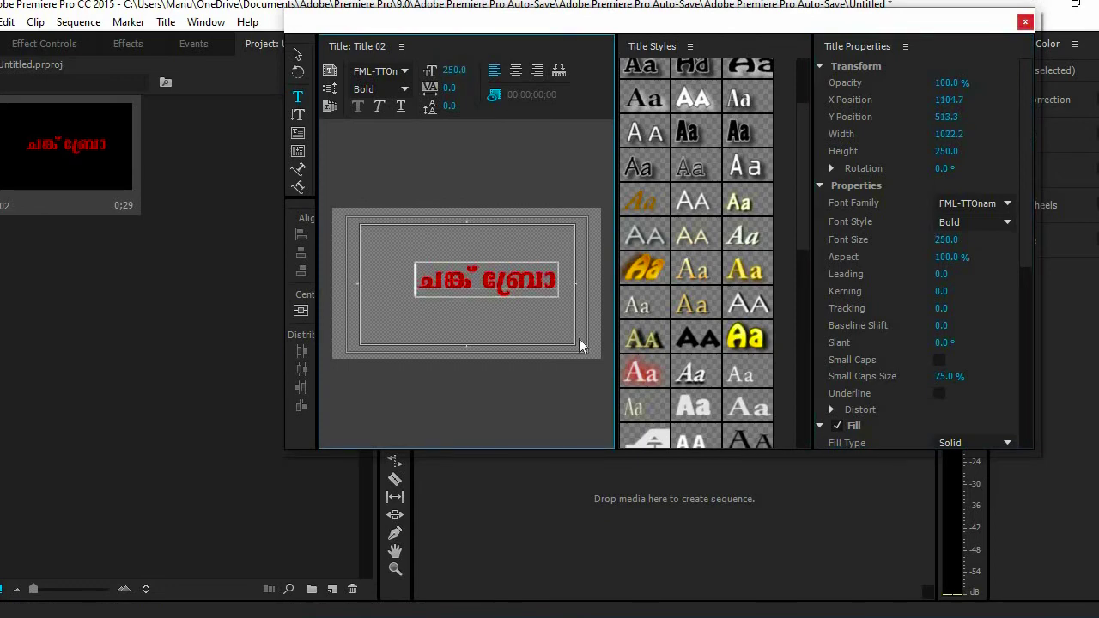
click(1026, 23)
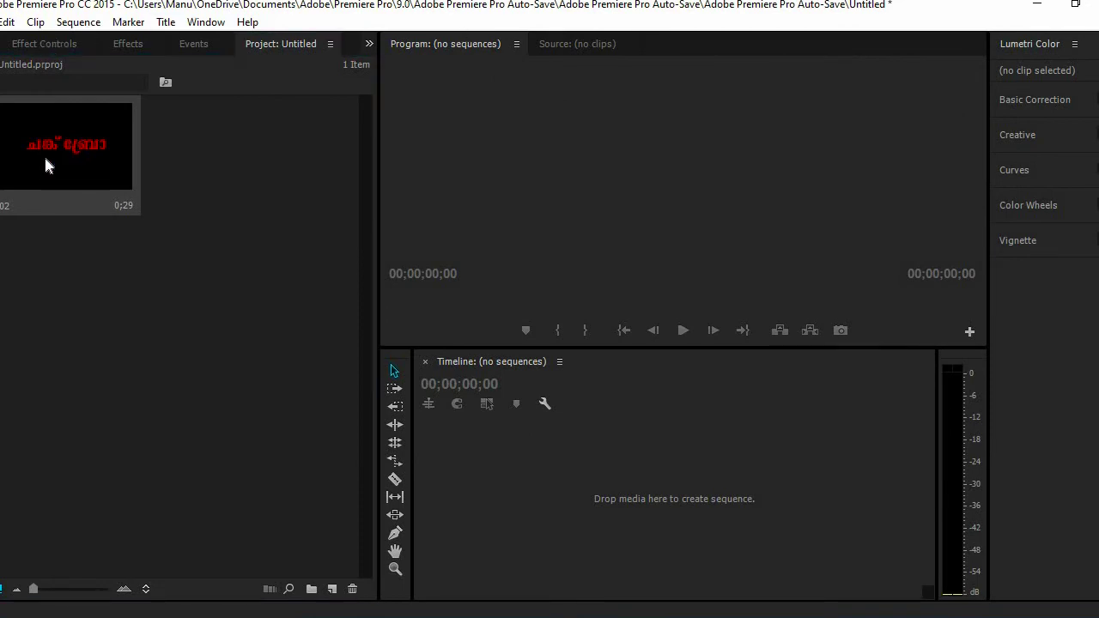
Drop Title 02 onto the Timeline as a new sequence and extend the clip to 12;05.
drag(47, 160, 526, 502)
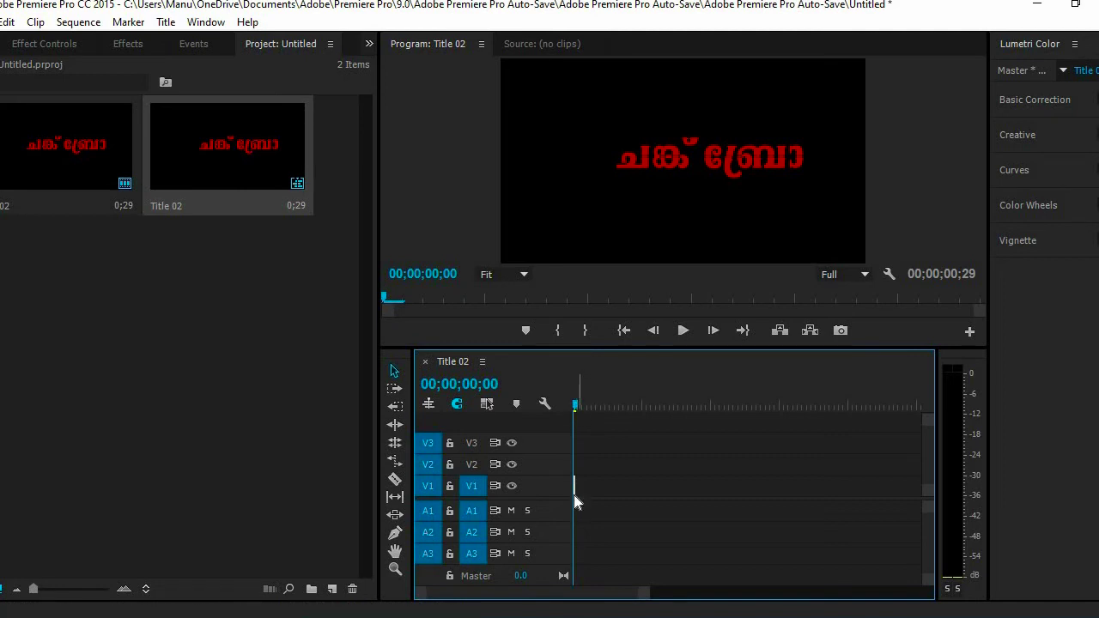
drag(580, 481, 901, 437)
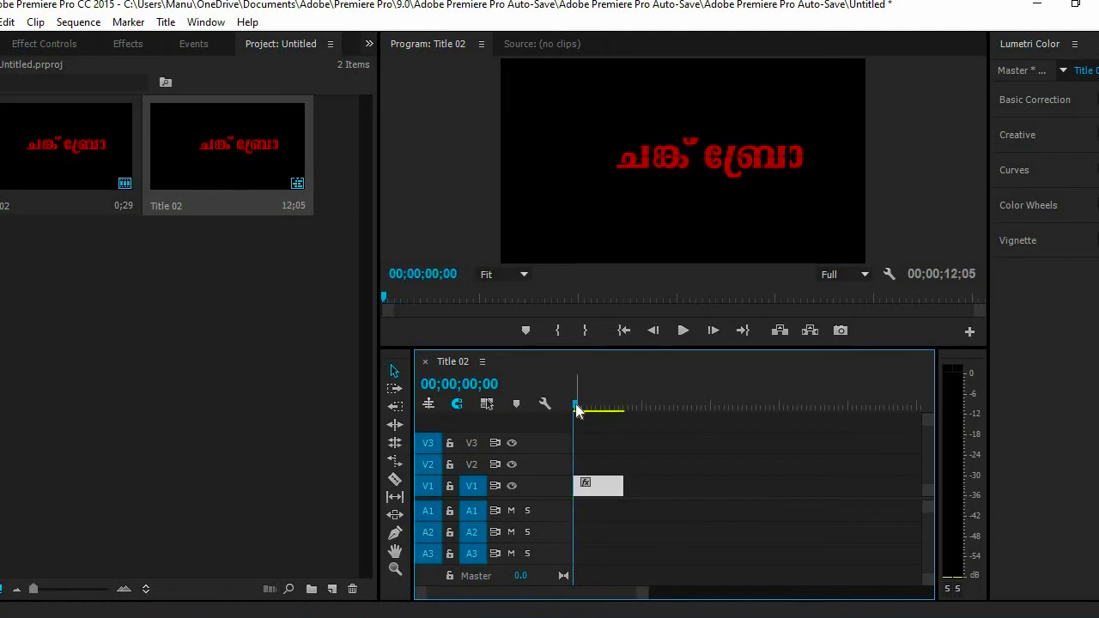
mouse_move(576, 402)
mouse_down()
mouse_move(591, 407)
mouse_move(572, 412)
mouse_up()
mouse_move(574, 412)
mouse_down()
mouse_move(579, 421)
mouse_move(569, 419)
mouse_up()
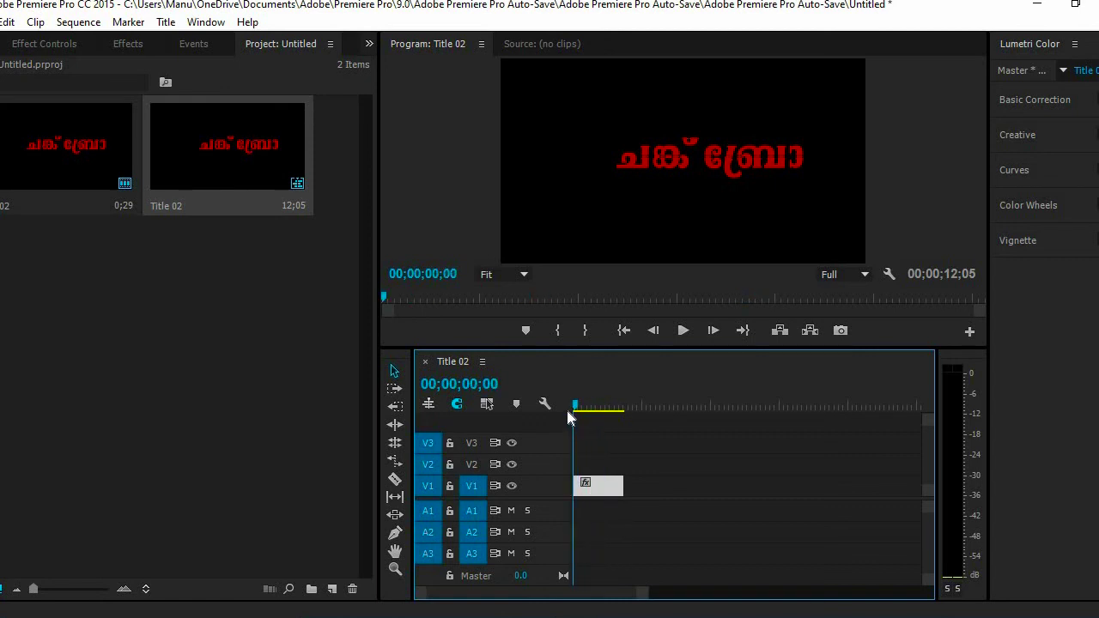